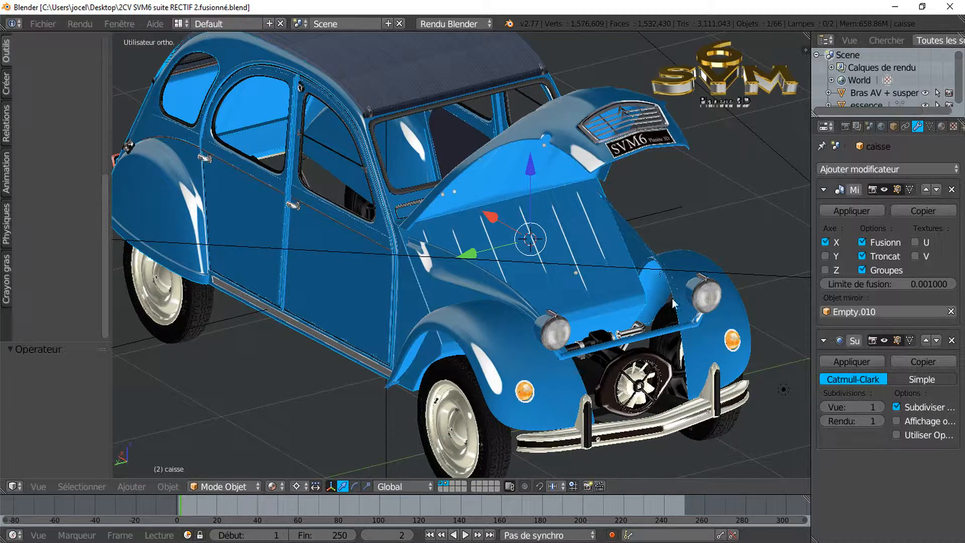
- Examine where the pillar between the two side doors meets the sill of the car body
middle_click_drag(650, 287, 545, 263)
scroll(521, 370, "up", 3)
scroll(436, 366, "up", 4)
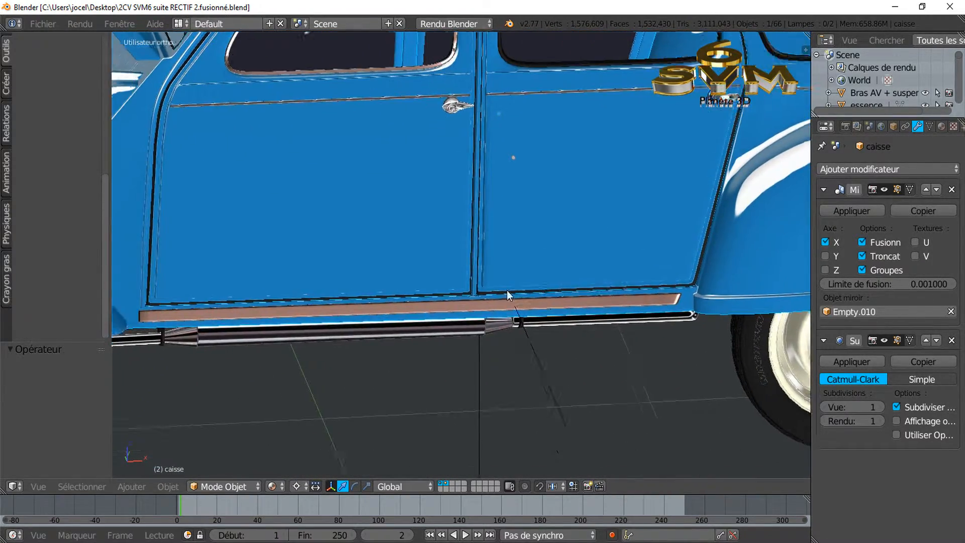
scroll(473, 322, "up", 8)
middle_click_drag(517, 348, 507, 199, "shift")
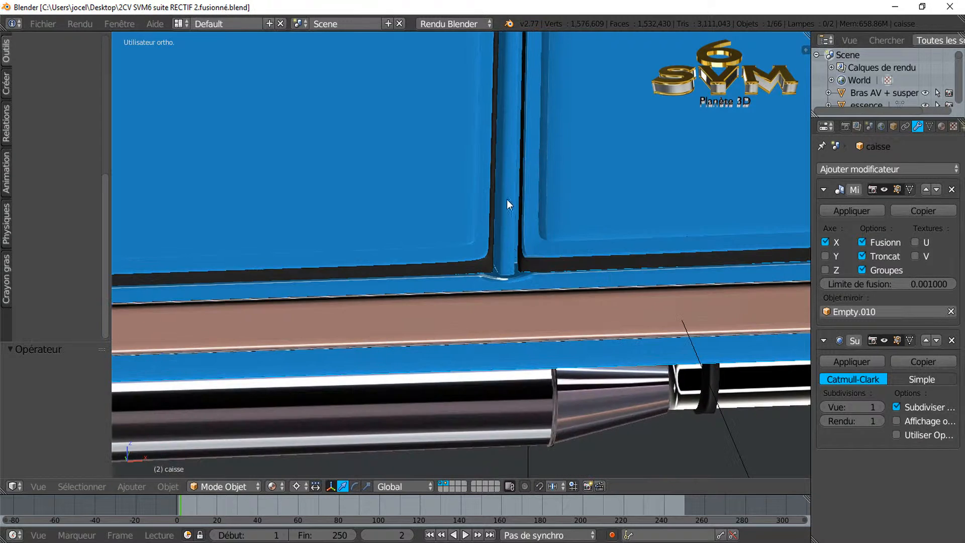
scroll(511, 254, "up", 1)
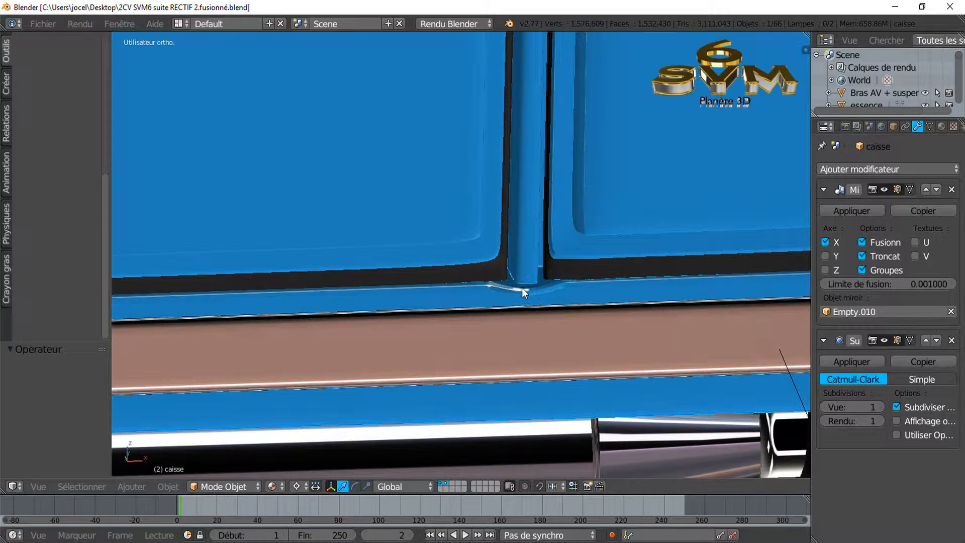
scroll(542, 287, "down", 2)
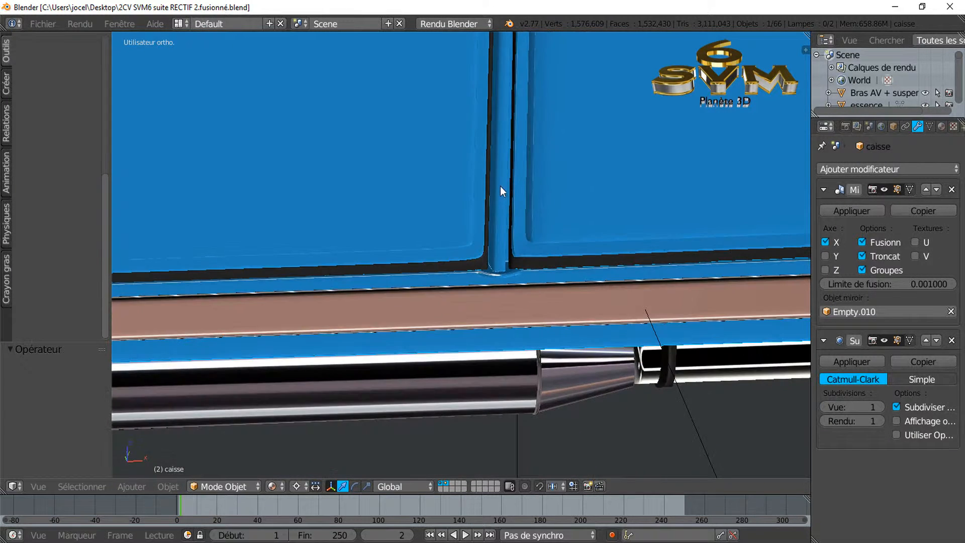
scroll(492, 270, "down", 6)
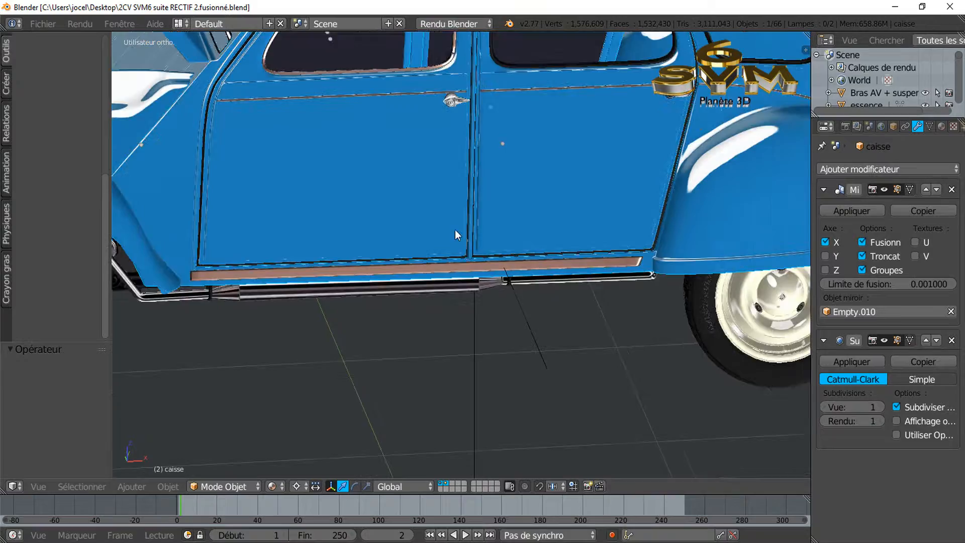
scroll(445, 248, "down", 2)
- Examine the car's front end around the open hood and ribbed panel from both sides
middle_click_drag(445, 248, 582, 213)
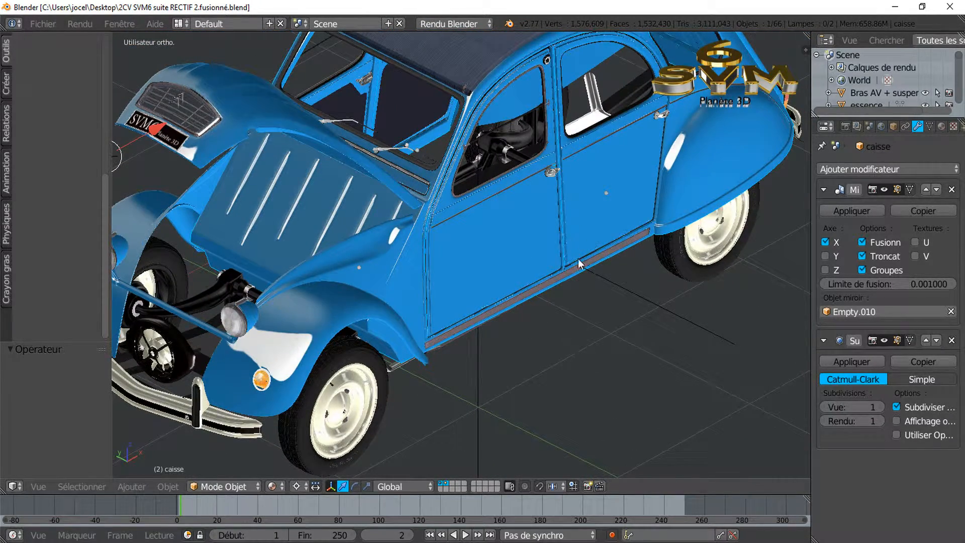
scroll(506, 294, "down", 1)
middle_click_drag(506, 299, 463, 298)
scroll(559, 282, "up", 3)
scroll(462, 291, "down", 3)
scroll(473, 252, "up", 4)
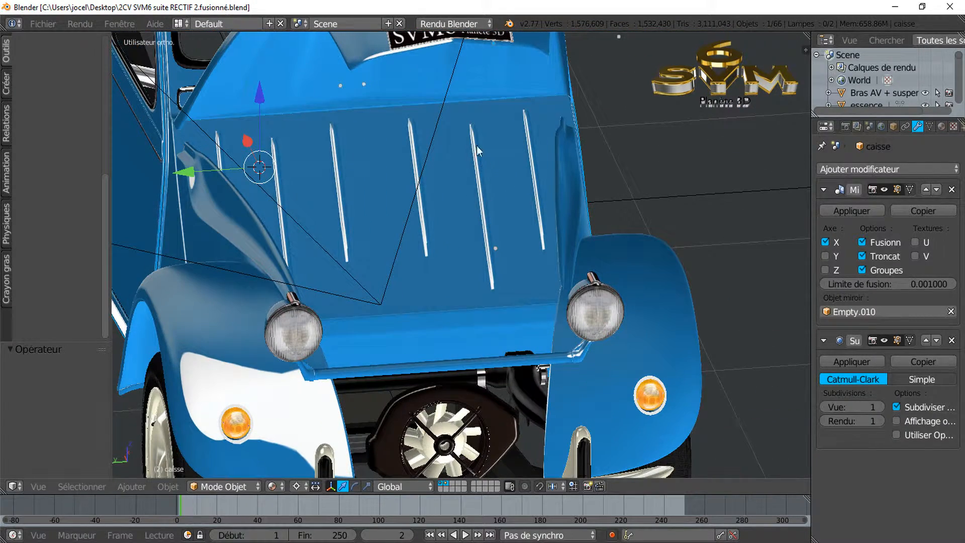
scroll(468, 166, "down", 3)
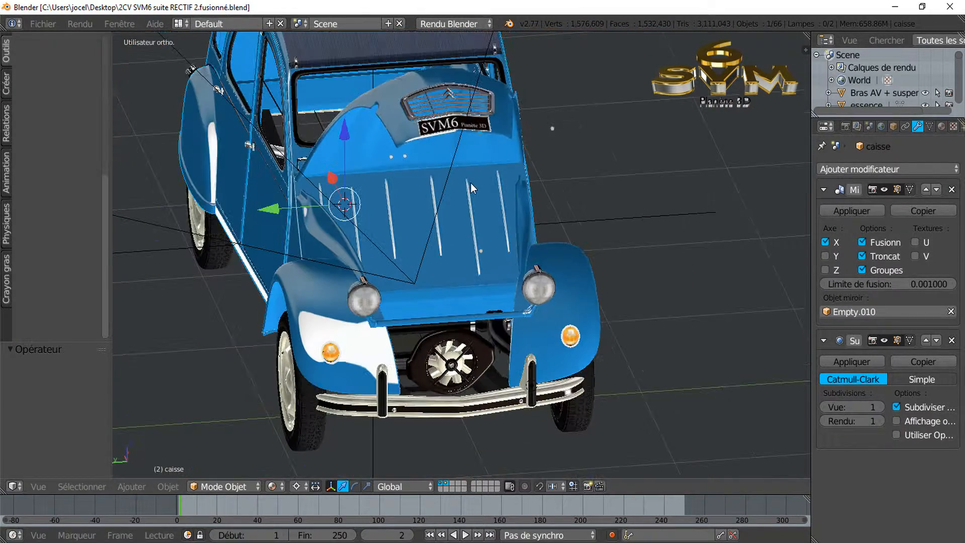
scroll(429, 217, "down", 1)
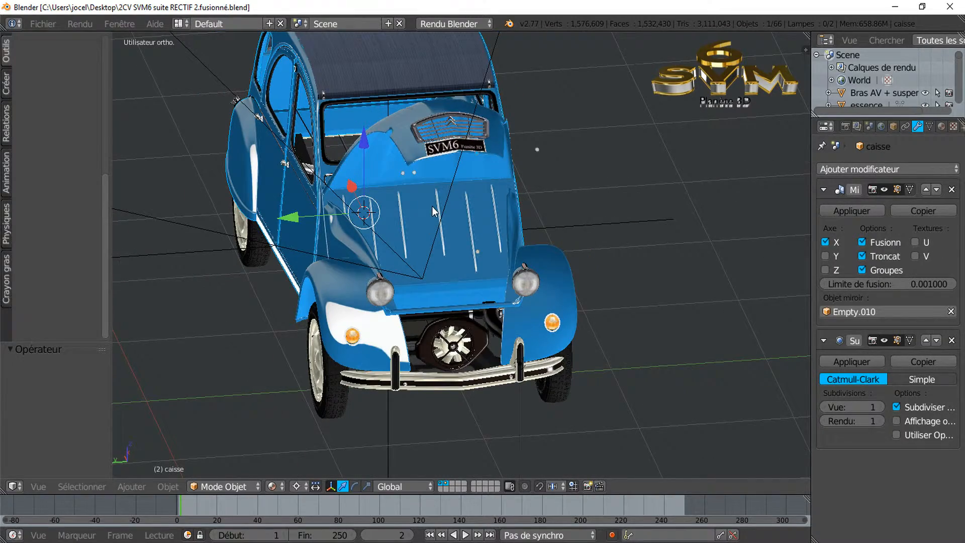
scroll(444, 217, "up", 2)
scroll(471, 228, "down", 3)
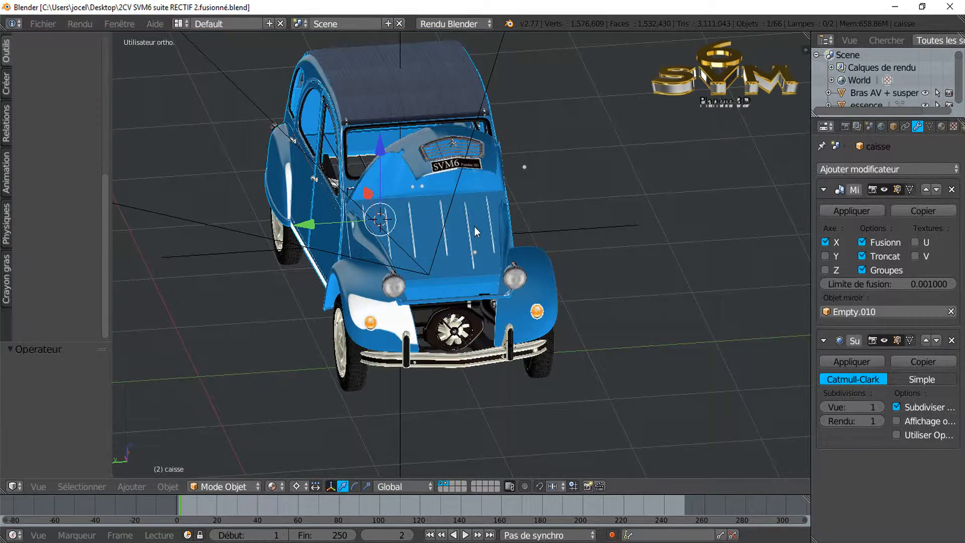
middle_click_drag(514, 245, 466, 239)
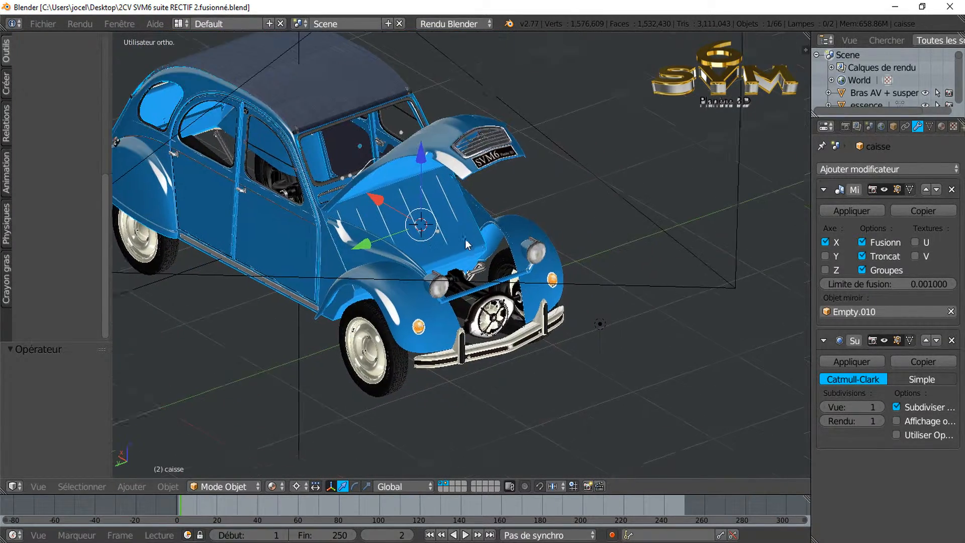
scroll(464, 239, "up", 4)
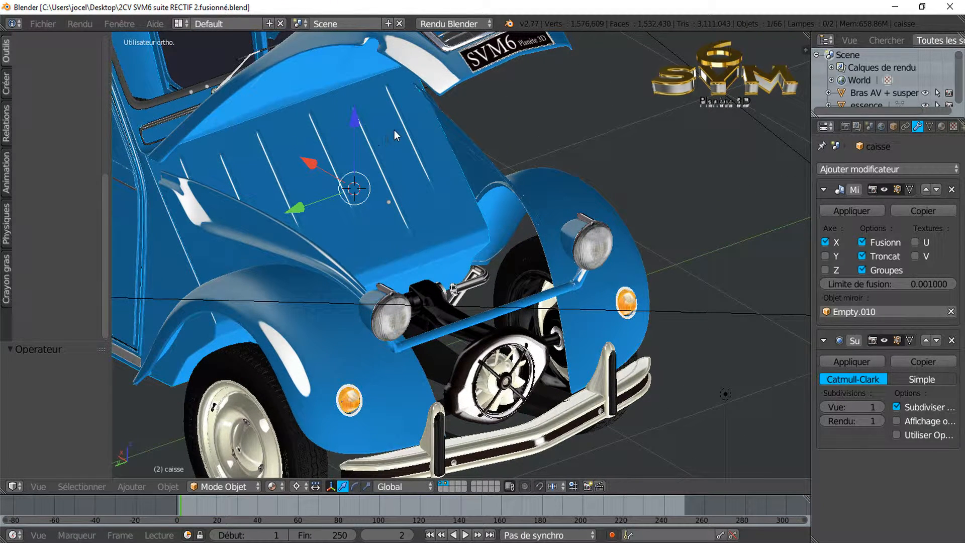
middle_click_drag(408, 171, 482, 212)
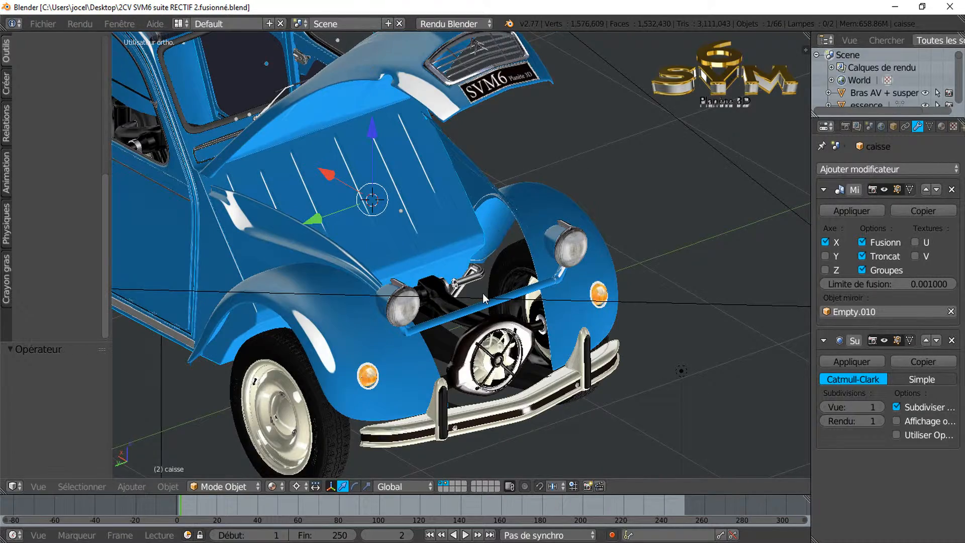
- Inspect the headlights, their crossbar, the fan and the suspension parts between the front fenders up close
scroll(489, 259, "up", 7)
middle_click_drag(444, 366, 442, 247, "shift")
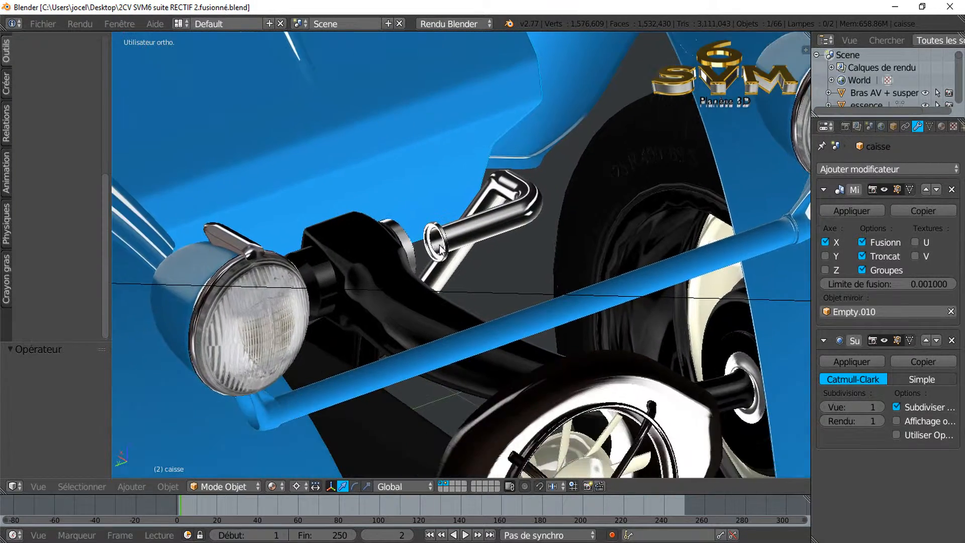
scroll(441, 246, "up", 2)
scroll(438, 250, "down", 4)
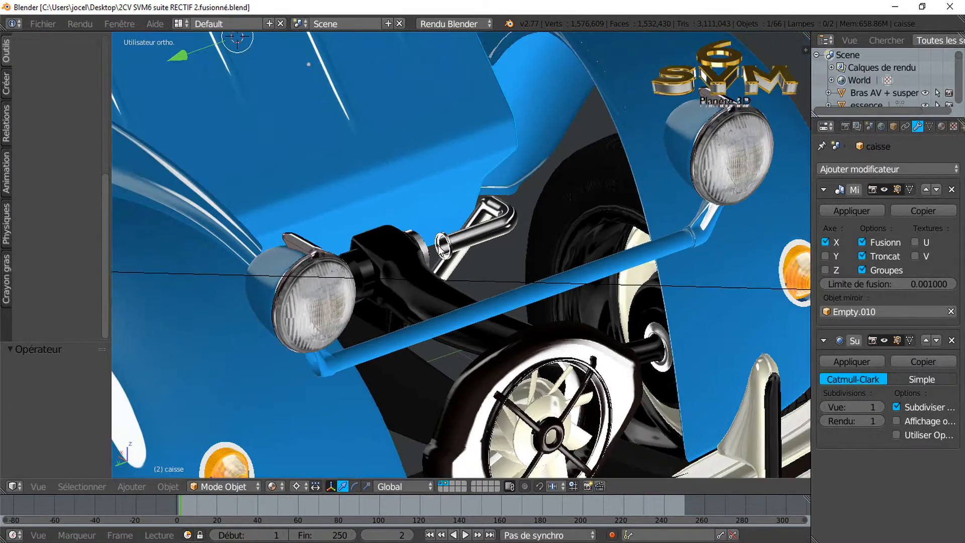
scroll(438, 250, "down", 7)
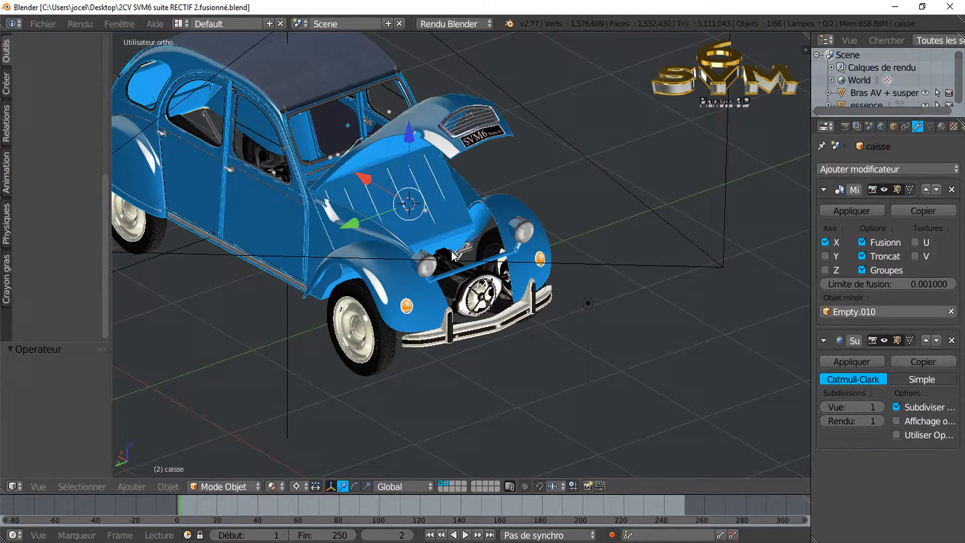
middle_click_drag(424, 281, 306, 276)
middle_click_drag(382, 268, 513, 251)
middle_click_drag(698, 211, 635, 232, "shift")
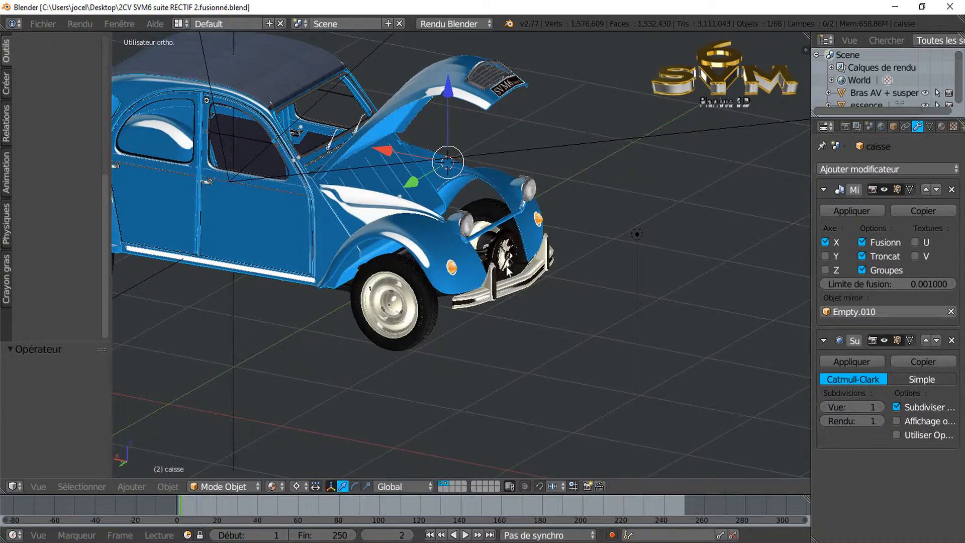
scroll(518, 260, "up", 5)
scroll(517, 260, "up", 3)
scroll(522, 250, "up", 2)
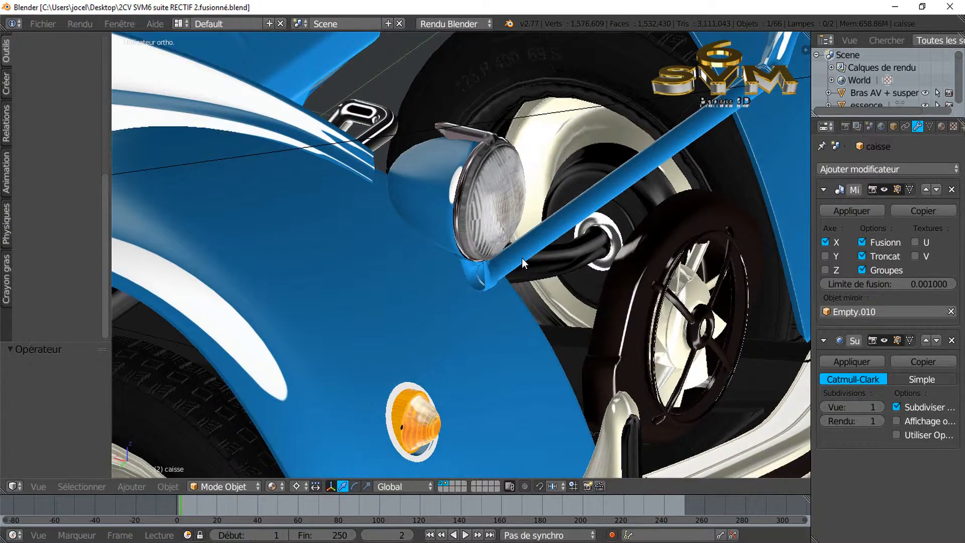
scroll(522, 258, "up", 2)
scroll(519, 264, "up", 1)
scroll(524, 179, "up", 2)
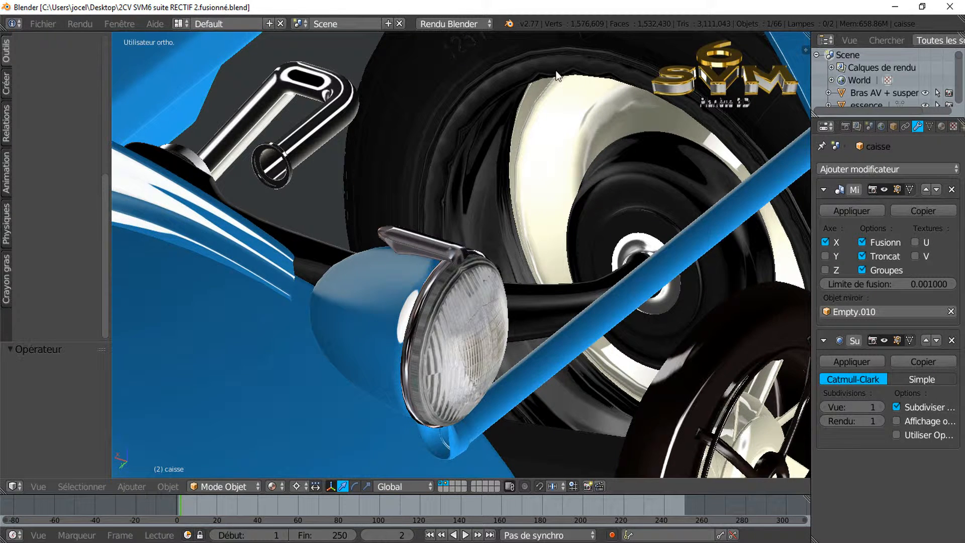
middle_click_drag(573, 87, 550, 108)
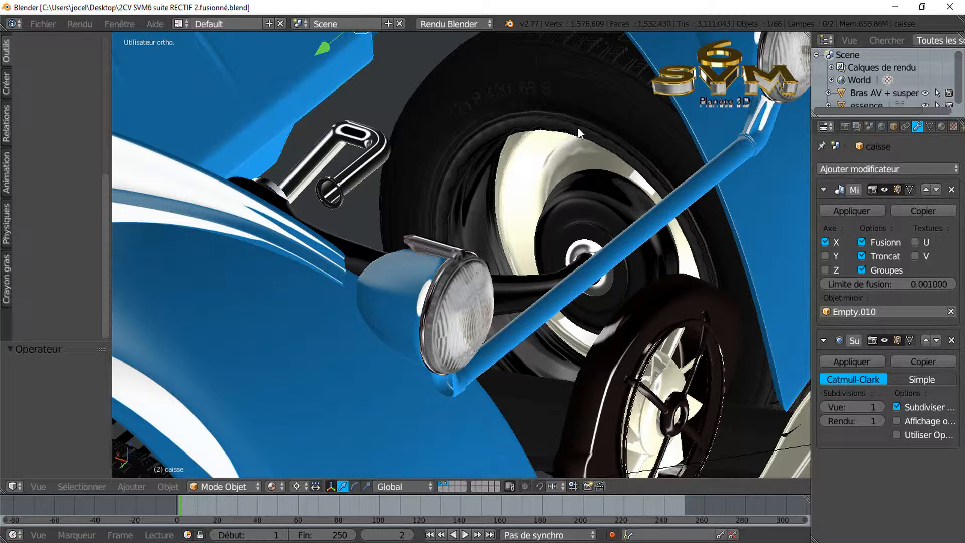
- Inspect the front wheel, side doors, window openings and rear of the car from several angles
middle_click_drag(578, 128, 388, 269)
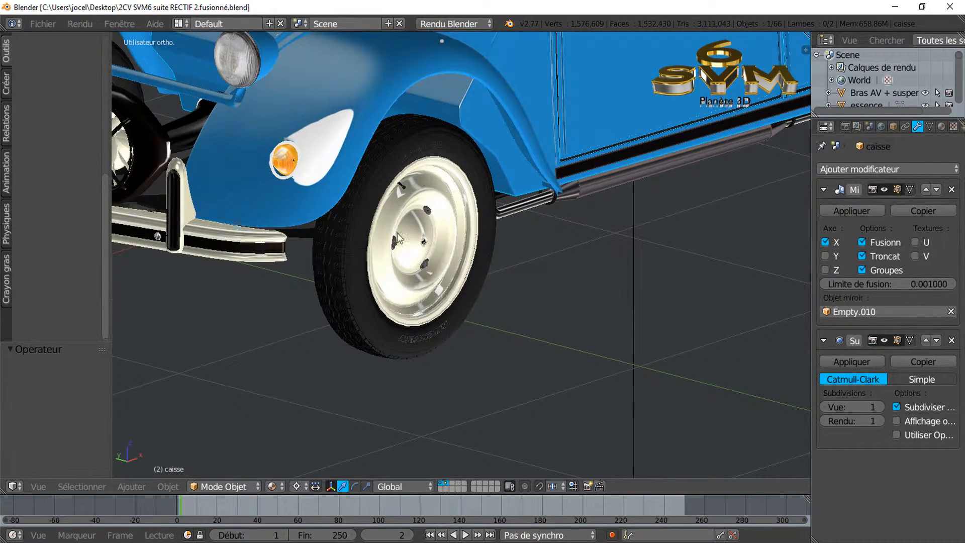
scroll(423, 213, "down", 1)
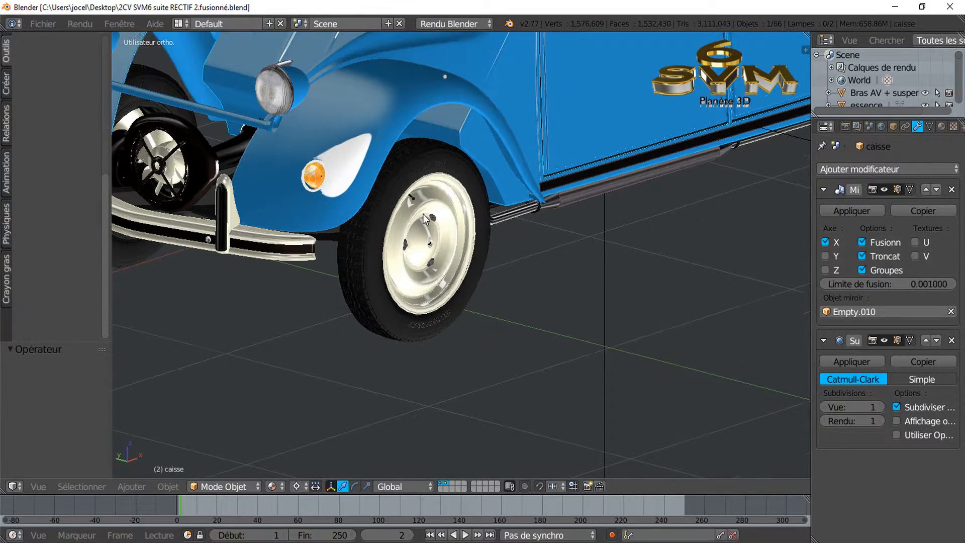
scroll(423, 213, "down", 1)
middle_click_drag(423, 213, 400, 208)
middle_click_drag(381, 285, 419, 275)
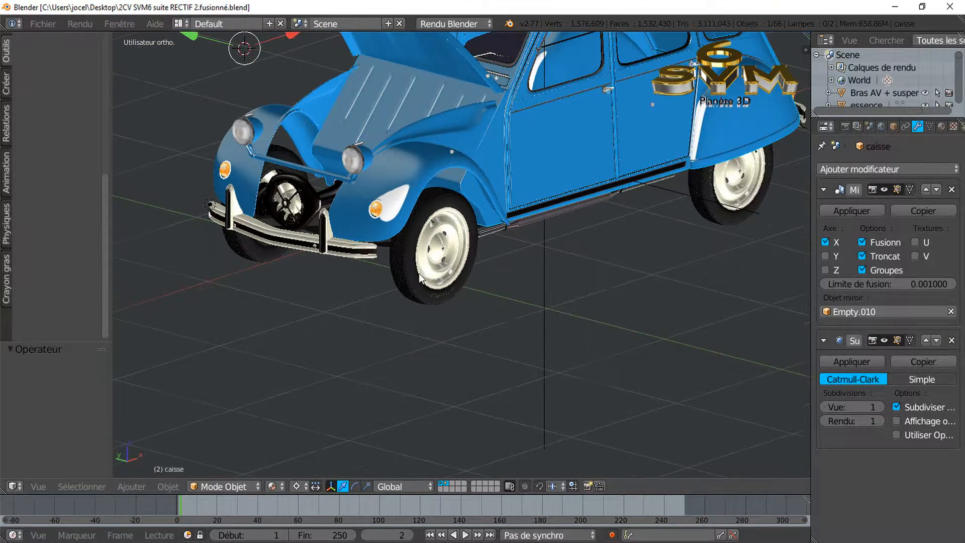
middle_click_drag(570, 263, 447, 324)
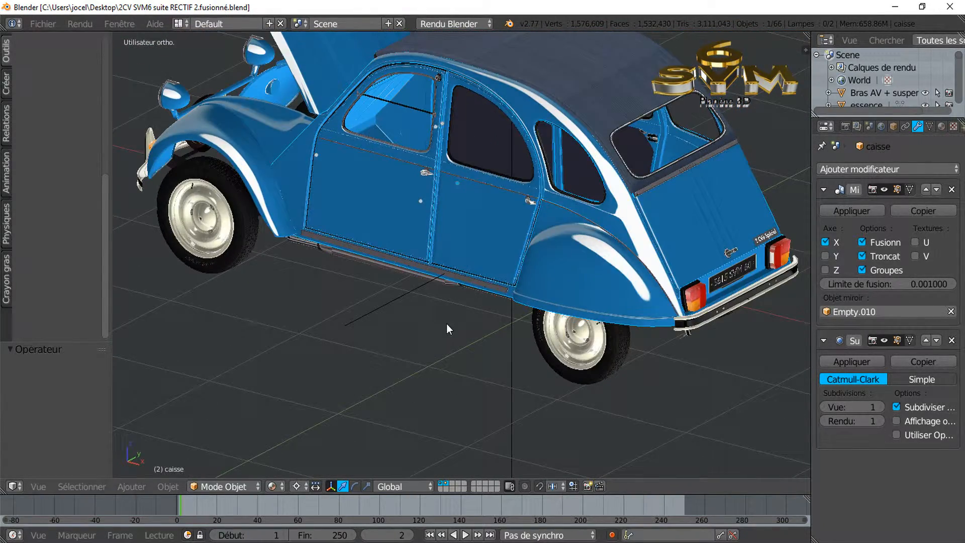
scroll(417, 284, "up", 2)
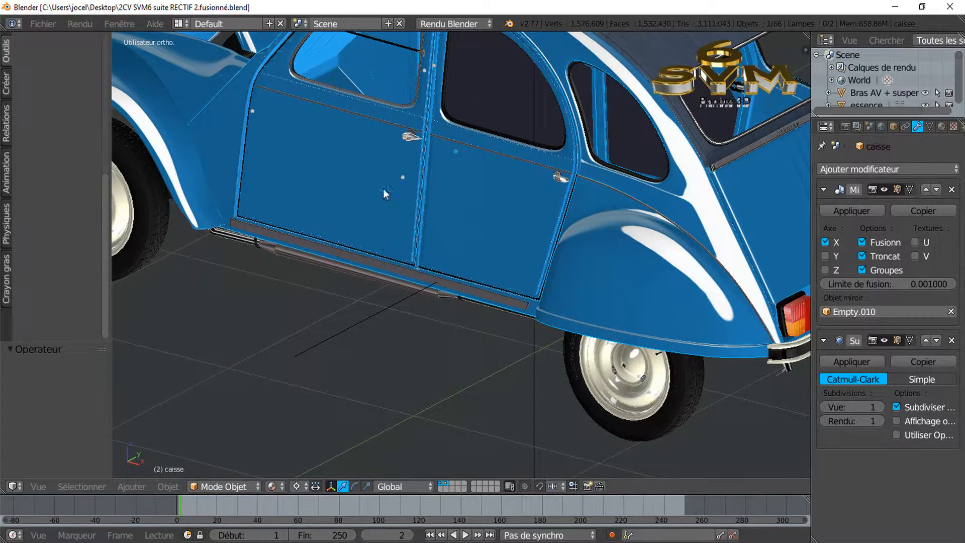
scroll(386, 206, "down", 2)
middle_click_drag(386, 206, 384, 247)
scroll(384, 247, "up", 5)
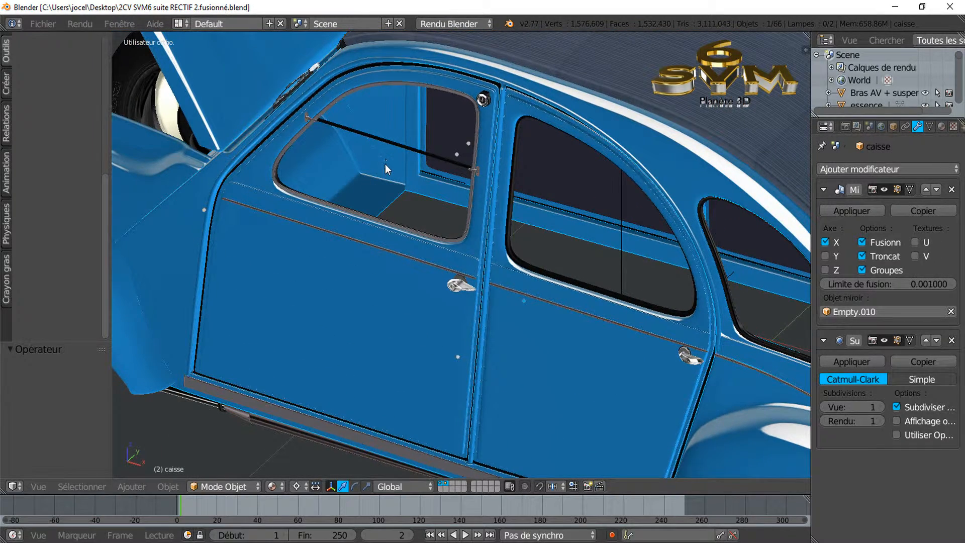
middle_click_drag(386, 164, 343, 168)
scroll(159, 132, "down", 1)
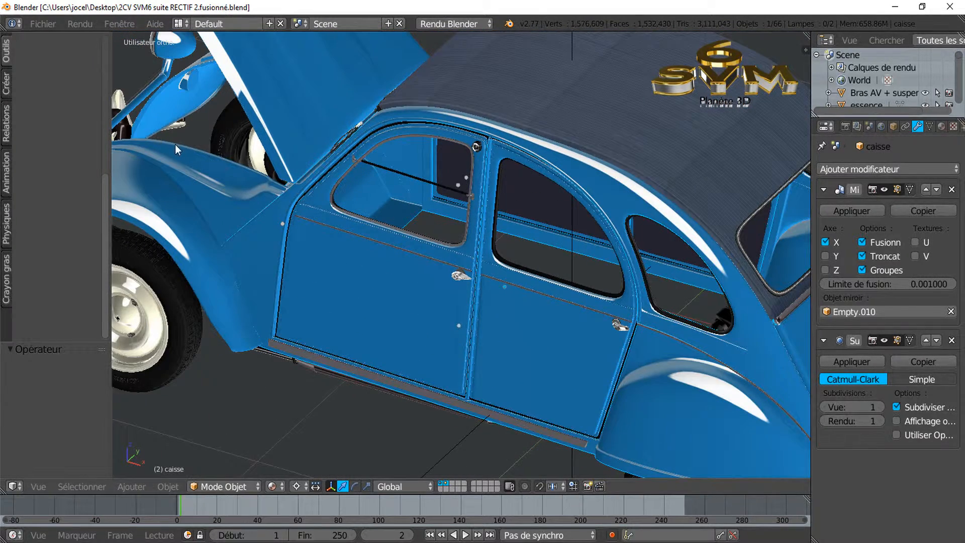
scroll(237, 179, "down", 2)
middle_click_drag(282, 198, 548, 199)
- Close the full 2CV model file and bring up the DEMO.blend file
left_click(944, 8)
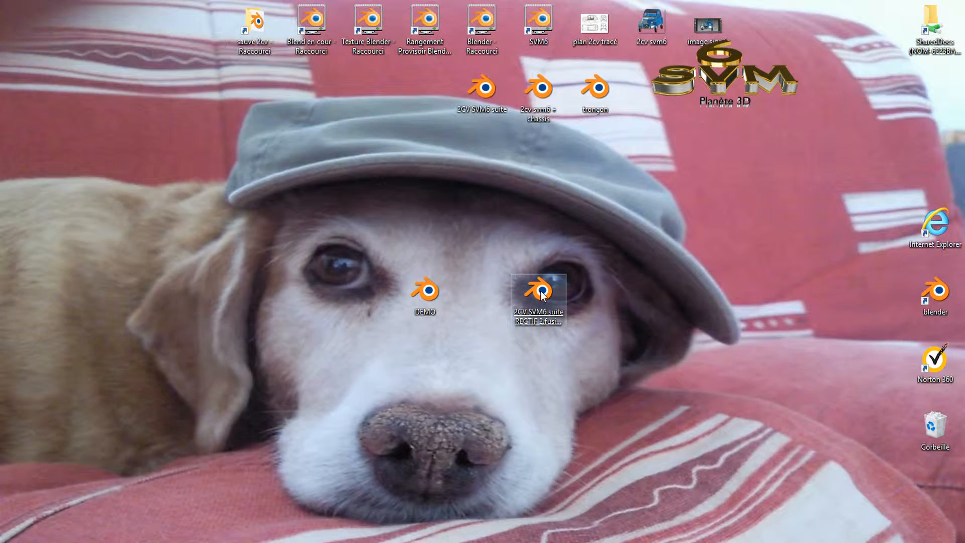
double_click(542, 296)
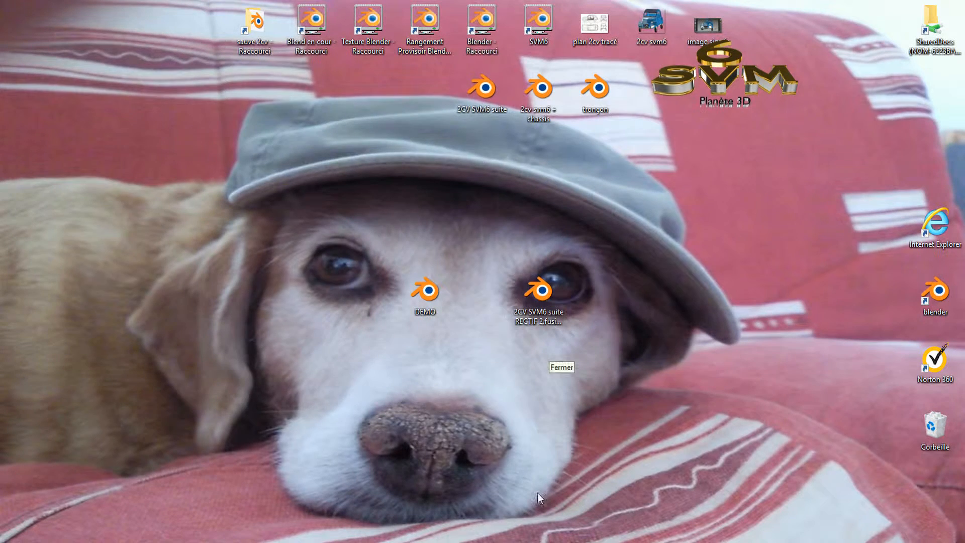
mouse_move(518, 542)
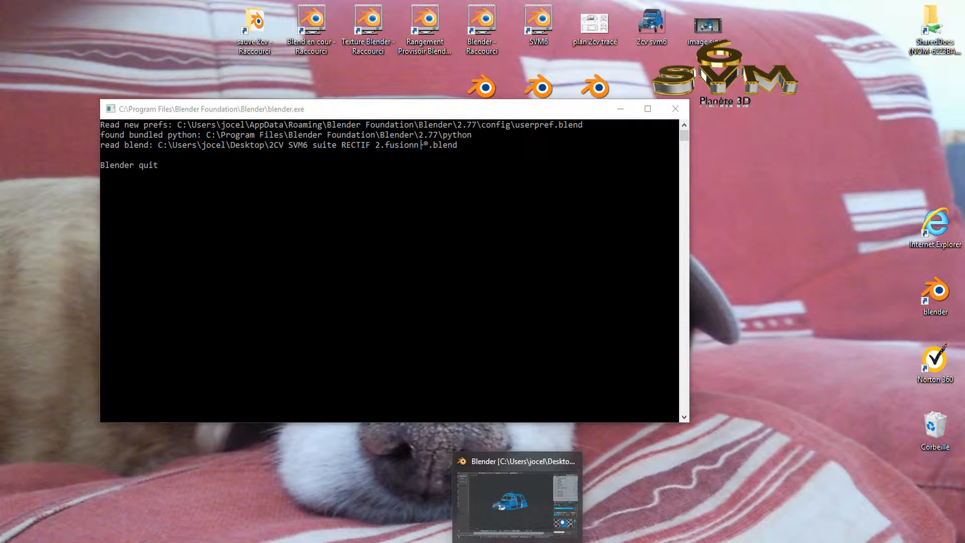
left_click(511, 525)
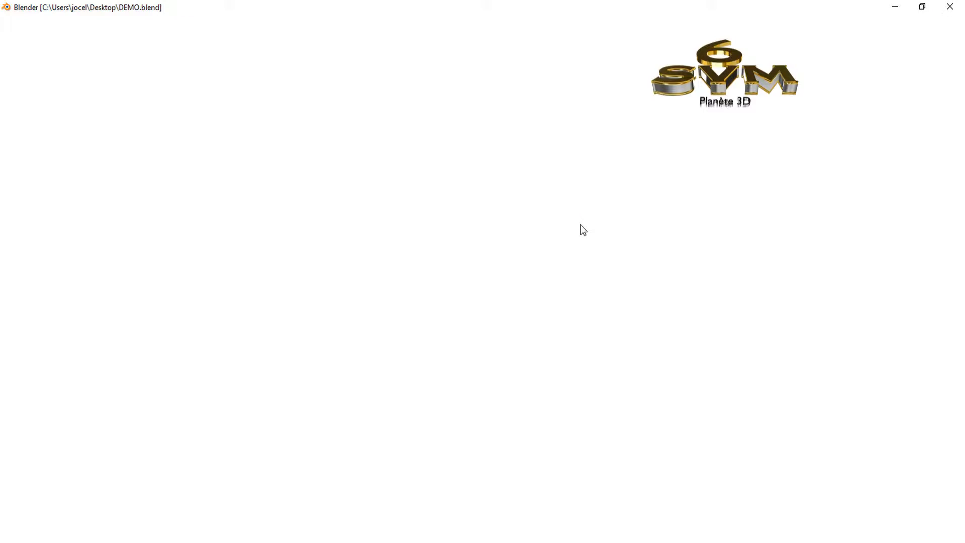
- Examine the interior side panel and the folded edge behind the front door opening of the blue body shell
scroll(519, 242, "down", 1)
scroll(513, 247, "up", 5)
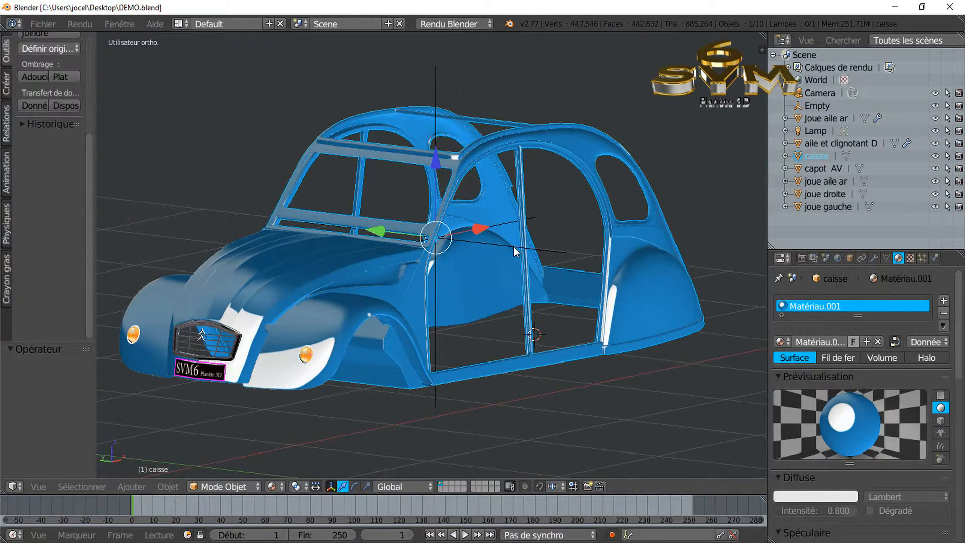
middle_click_drag(514, 249, 314, 269)
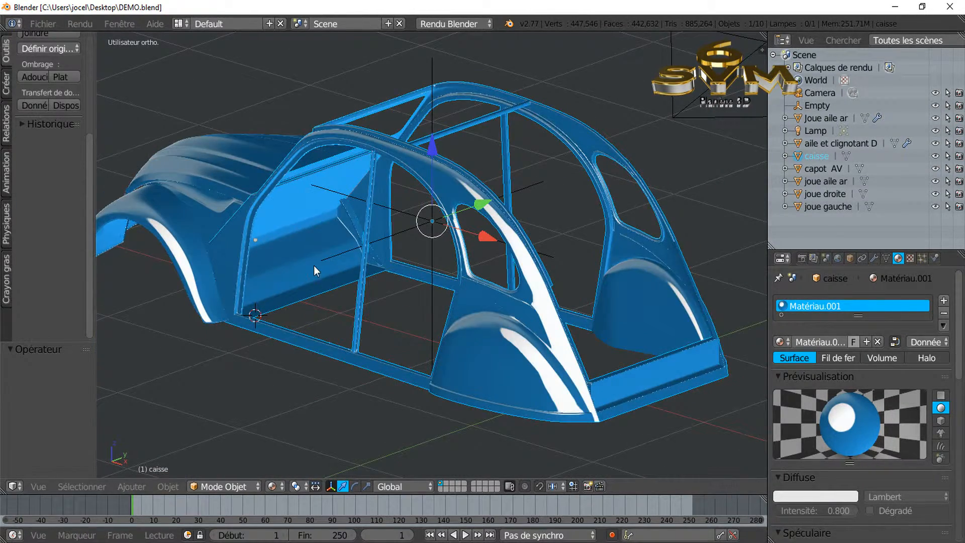
scroll(352, 287, "up", 6)
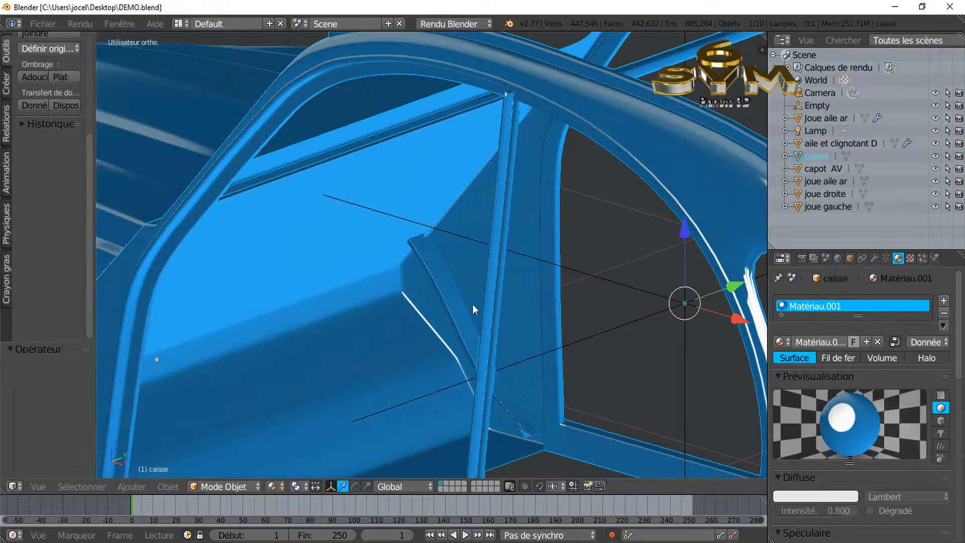
scroll(461, 302, "up", 2)
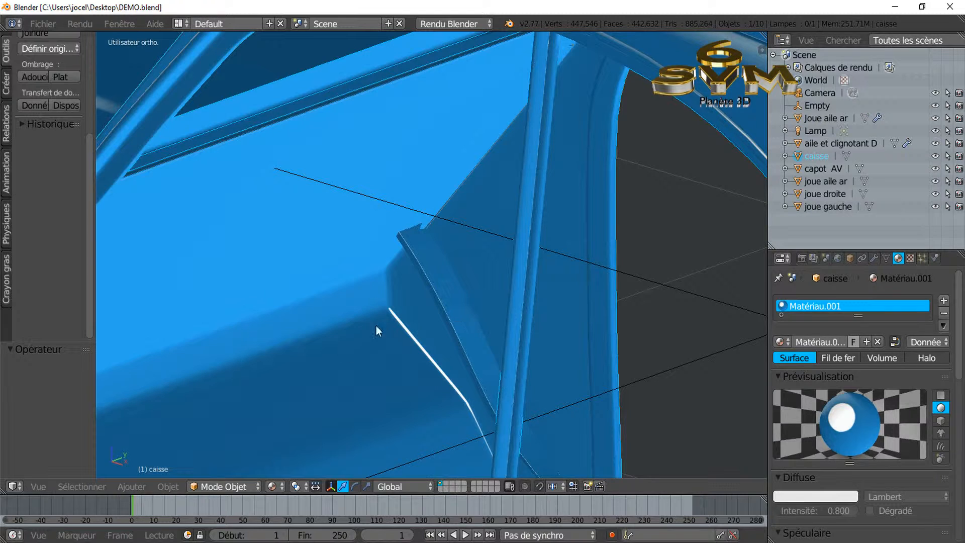
scroll(370, 335, "down", 5)
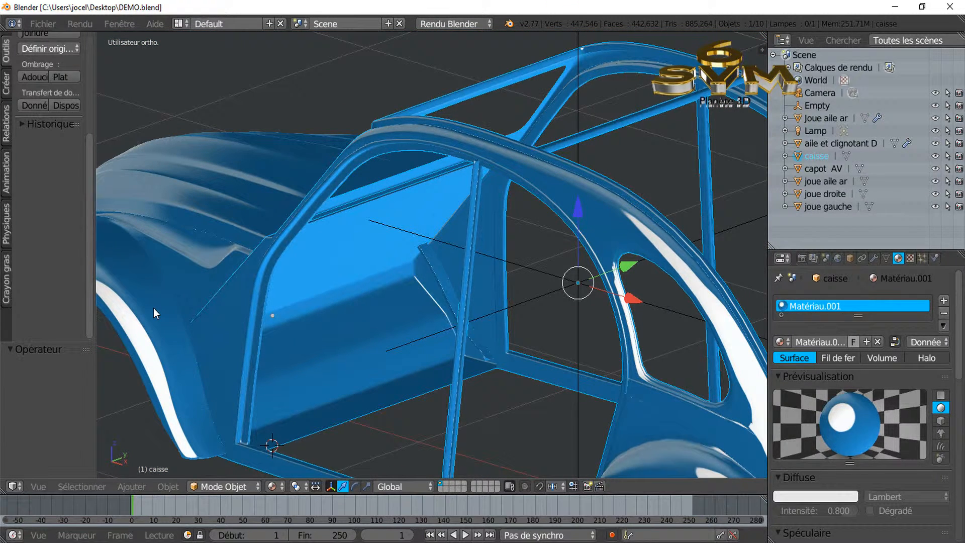
- Open the front fender "aile et clignotant D" for mesh editing and hide the hood object "capot AV"
right_click(571, 300)
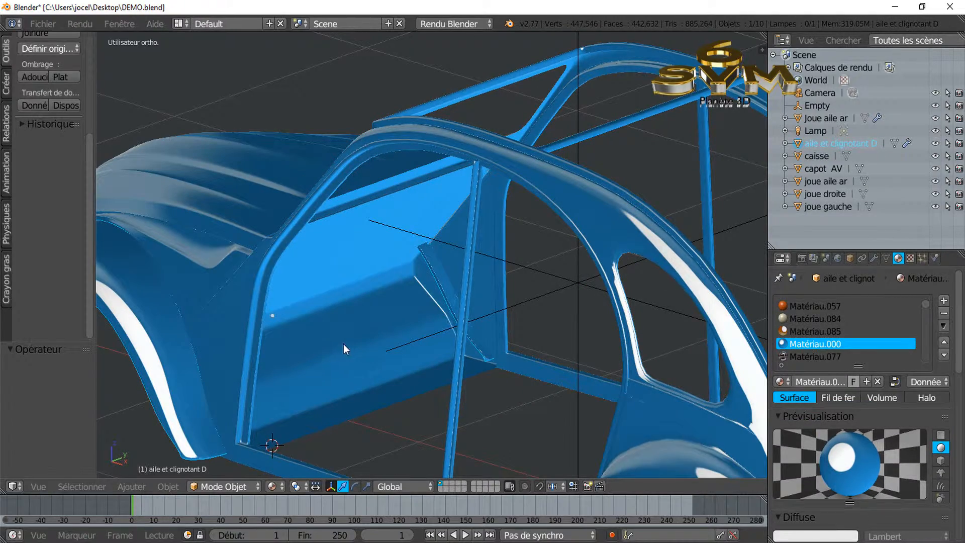
key("Tab")
scroll(244, 349, "down", 3)
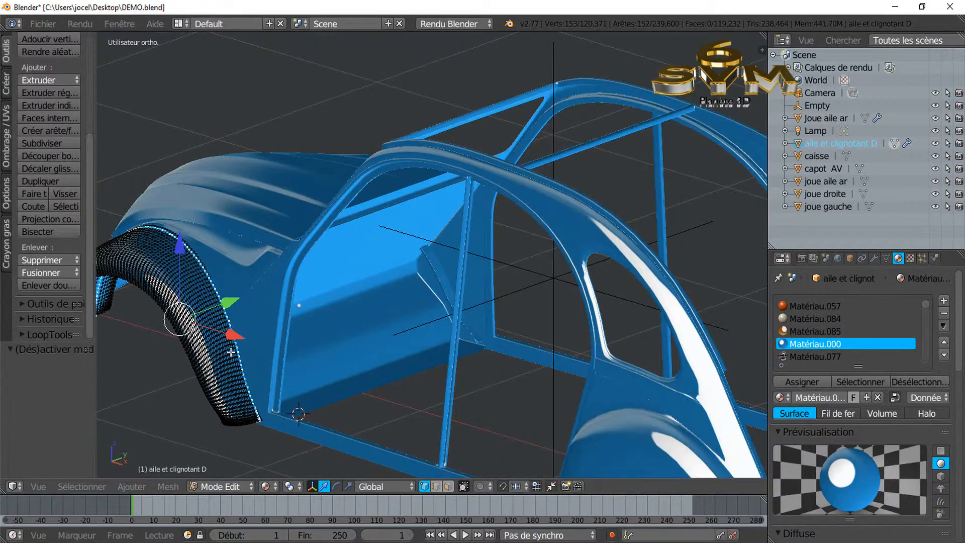
middle_click_drag(244, 347, 536, 376)
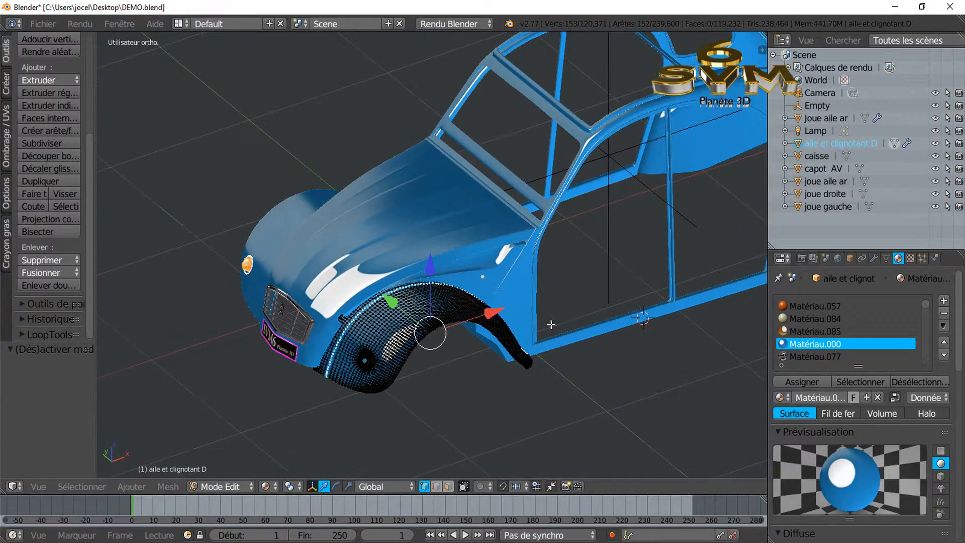
middle_click_drag(361, 274, 408, 280)
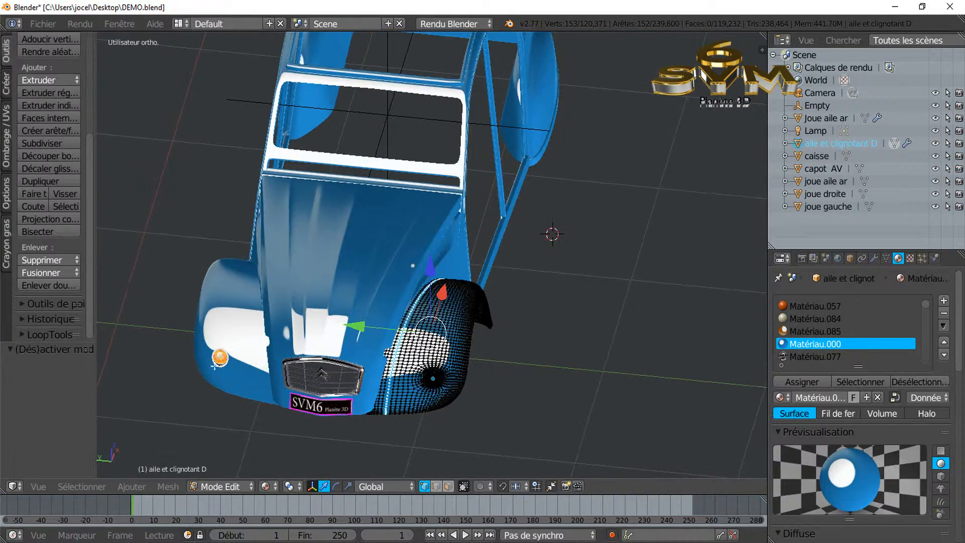
scroll(198, 332, "up", 3)
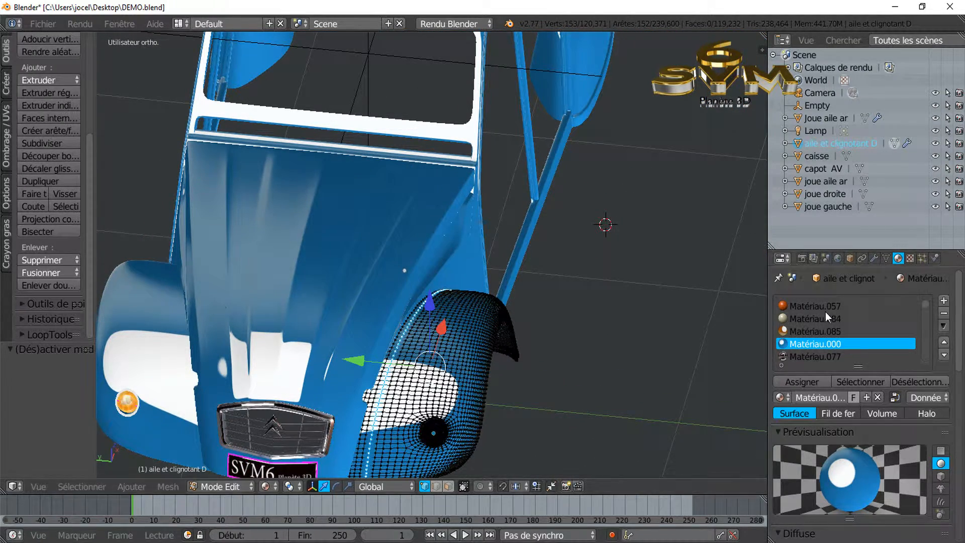
middle_click_drag(704, 302, 554, 325)
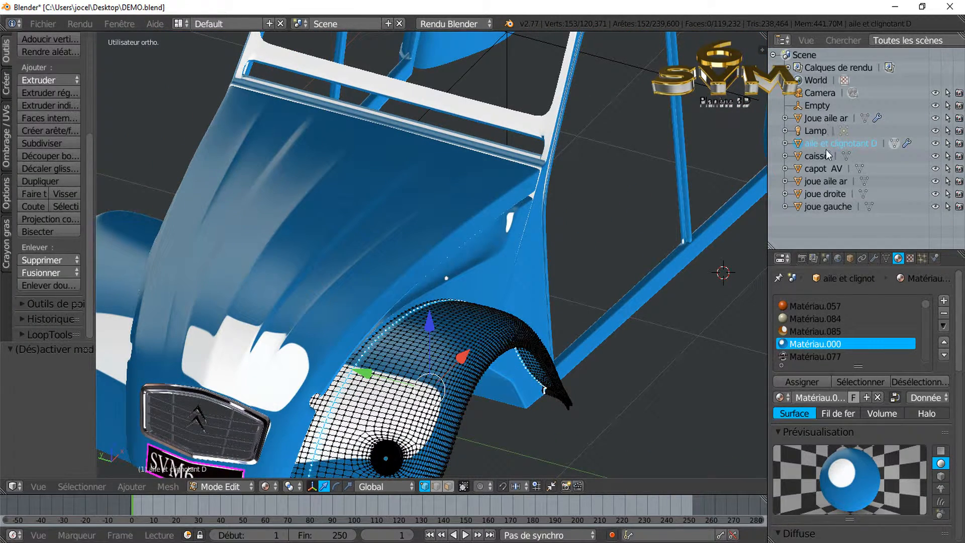
left_click(936, 169)
- Rip the fender mesh in place along the selected edge loop that borders the body side
middle_click_drag(582, 274, 621, 305)
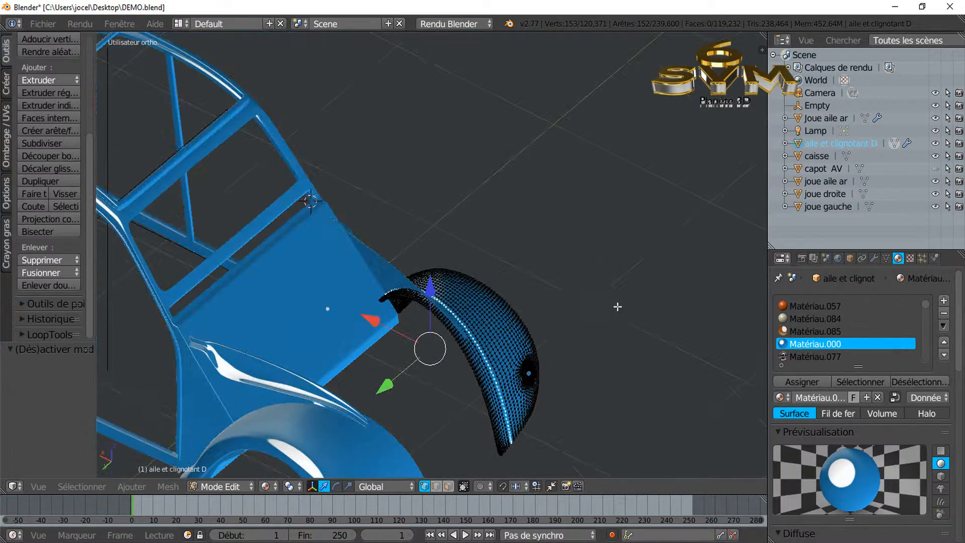
scroll(475, 355, "up", 3)
middle_click_drag(476, 318, 301, 352)
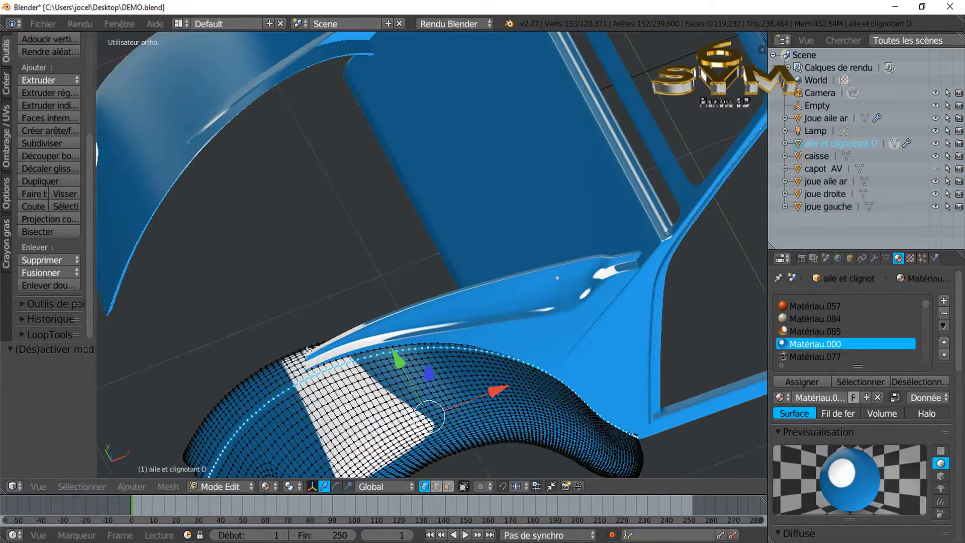
middle_click_drag(365, 362, 324, 360)
middle_click_drag(457, 411, 366, 245)
scroll(425, 284, "up", 2)
scroll(429, 313, "up", 2)
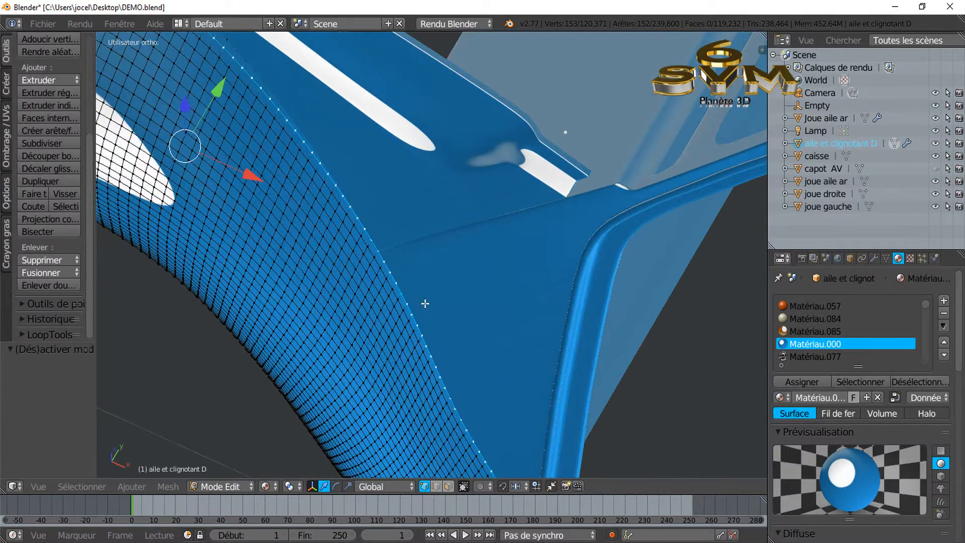
scroll(433, 330, "down", 2)
scroll(434, 332, "up", 1)
scroll(433, 332, "up", 1)
middle_click_drag(480, 334, 423, 245)
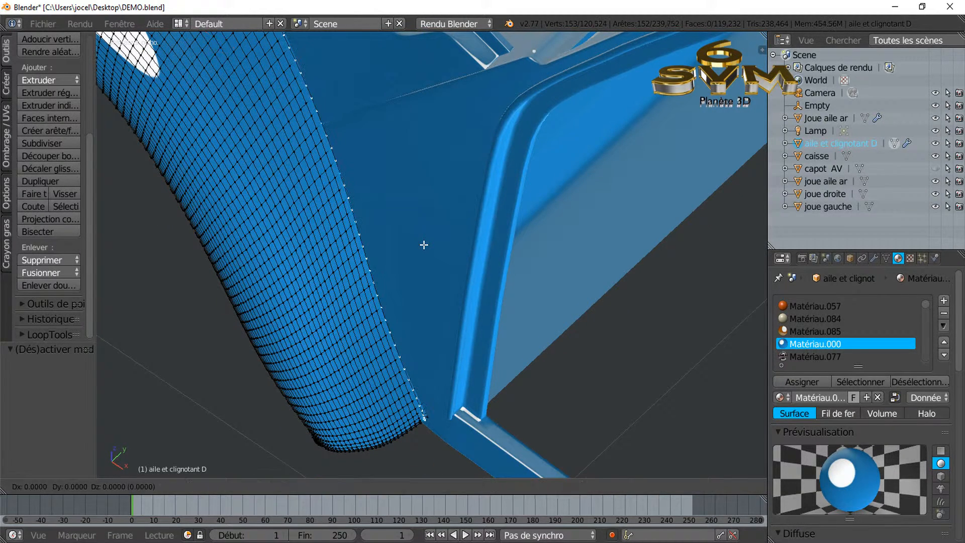
key("v")
- Select the crosswise edge loop near the upper end of the fender's inner strip and rip it in place
middle_click_drag(416, 287, 493, 272)
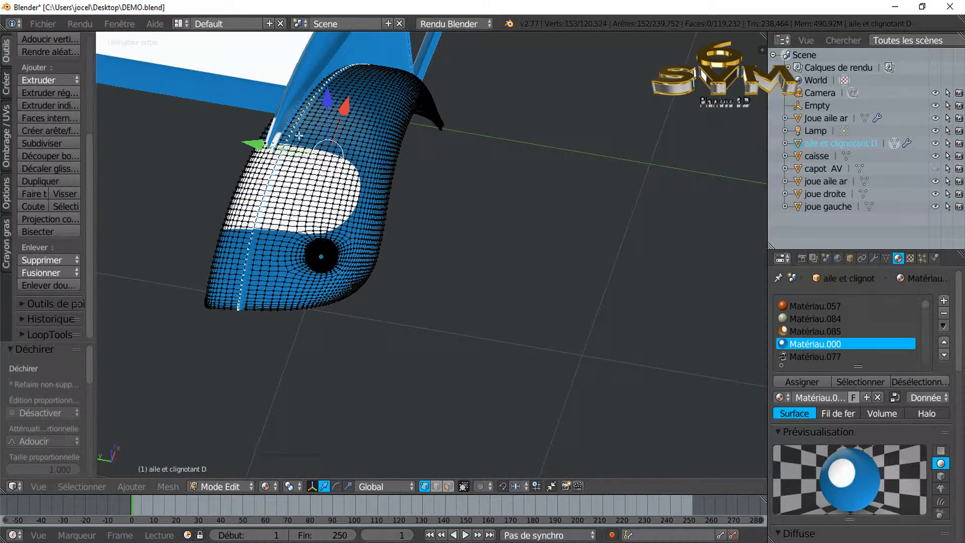
middle_click_drag(319, 283, 216, 297)
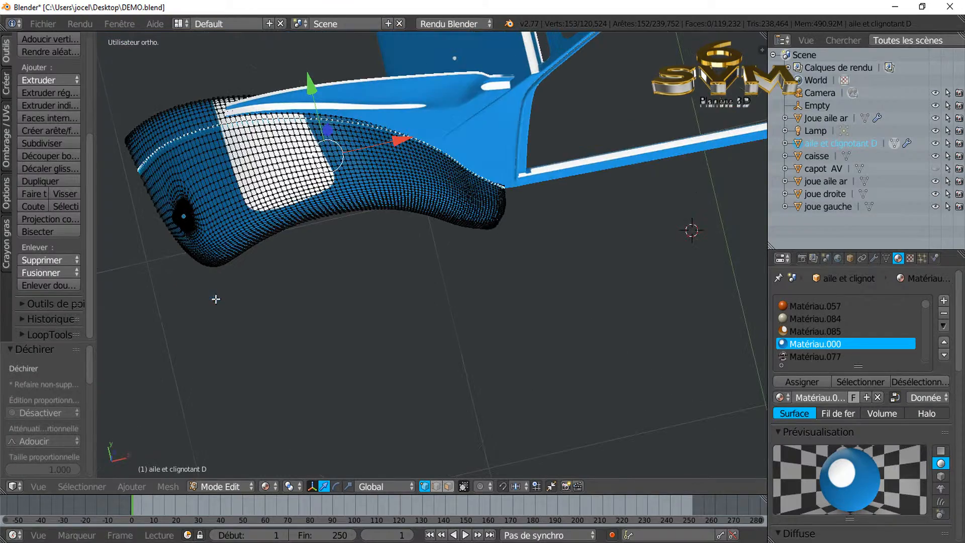
middle_click_drag(422, 276, 486, 288)
scroll(347, 252, "up", 2)
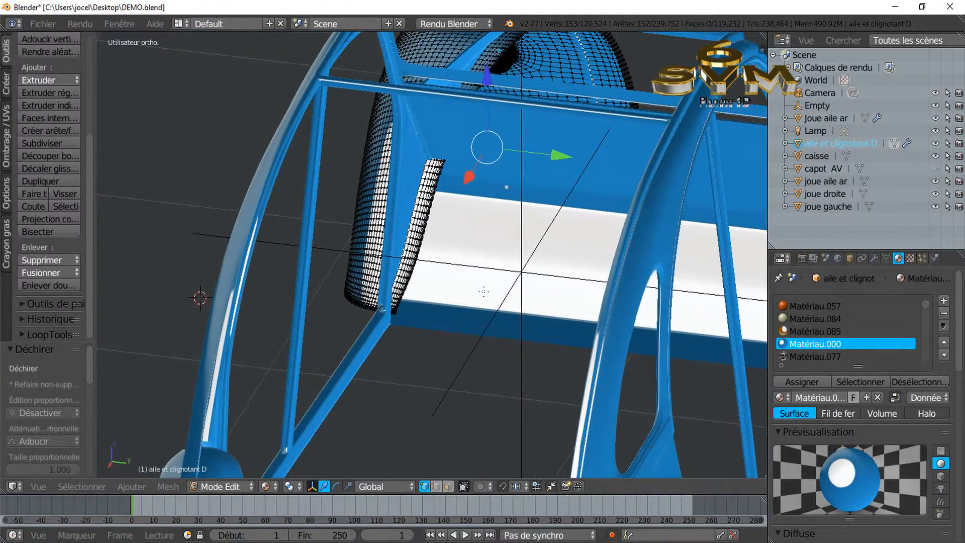
scroll(385, 302, "up", 6)
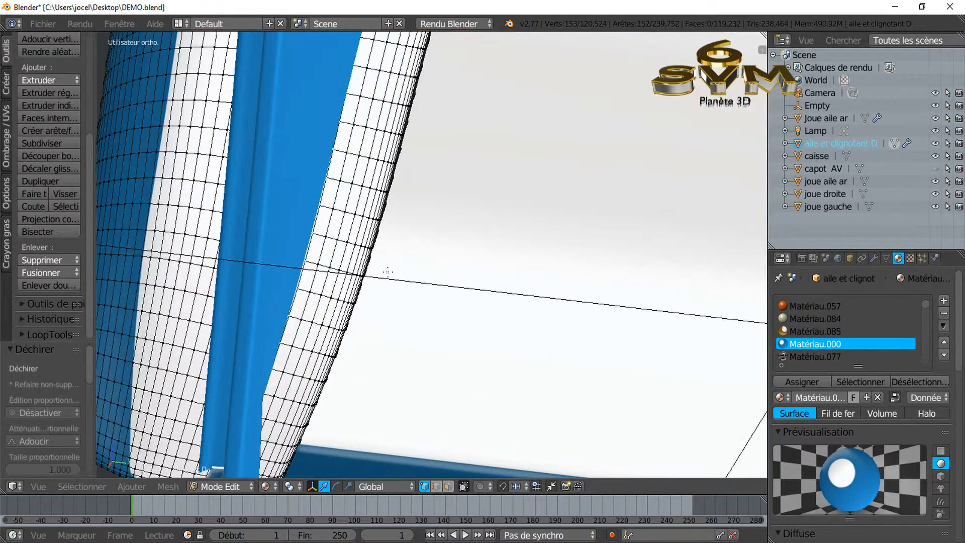
scroll(388, 272, "down", 3)
middle_click_drag(511, 118, 508, 304, "shift")
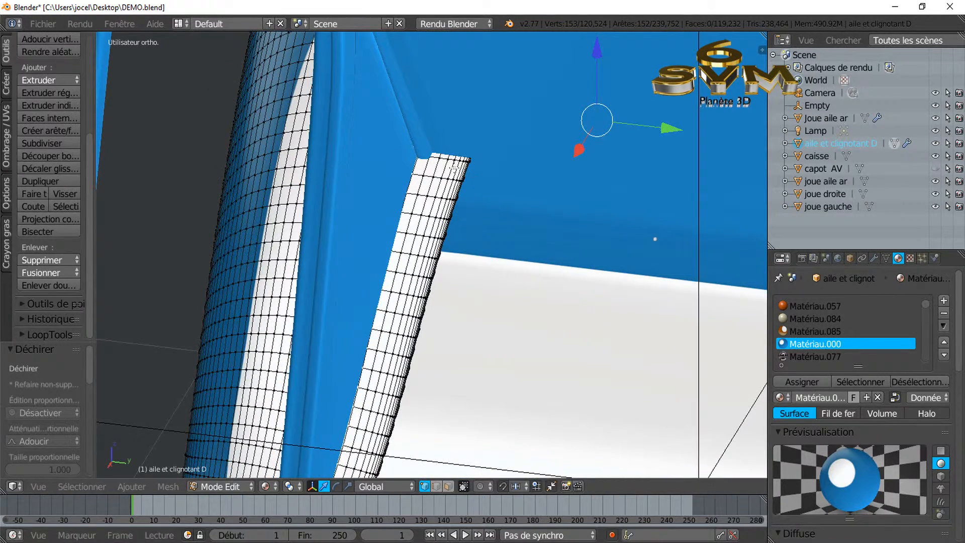
scroll(452, 164, "up", 2)
middle_click_drag(469, 221, 458, 396, "shift")
scroll(463, 312, "up", 2)
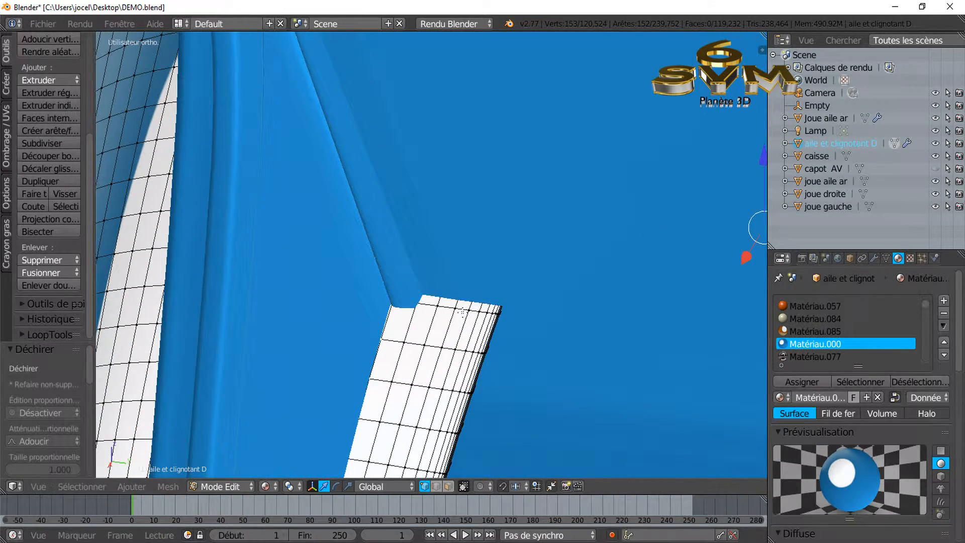
right_click(445, 308, "alt")
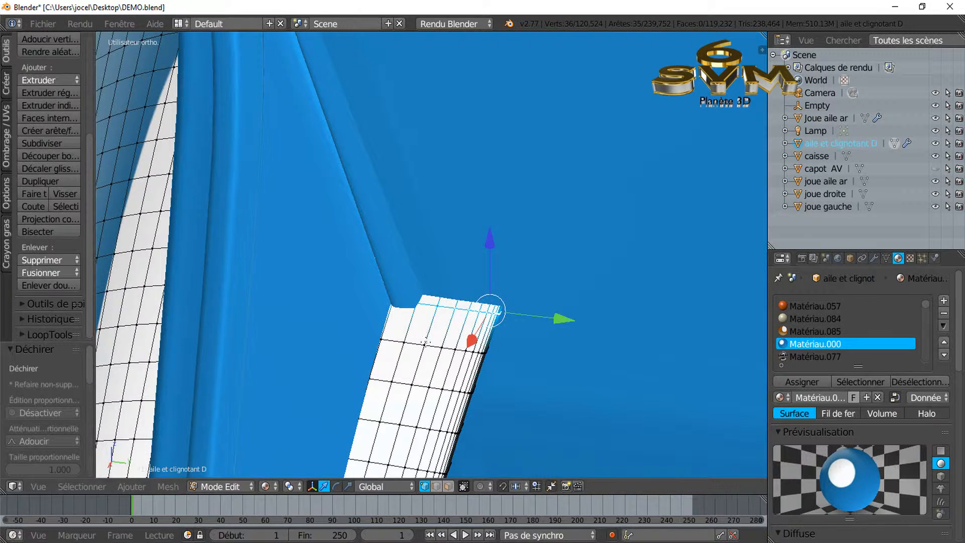
scroll(435, 297, "down", 3)
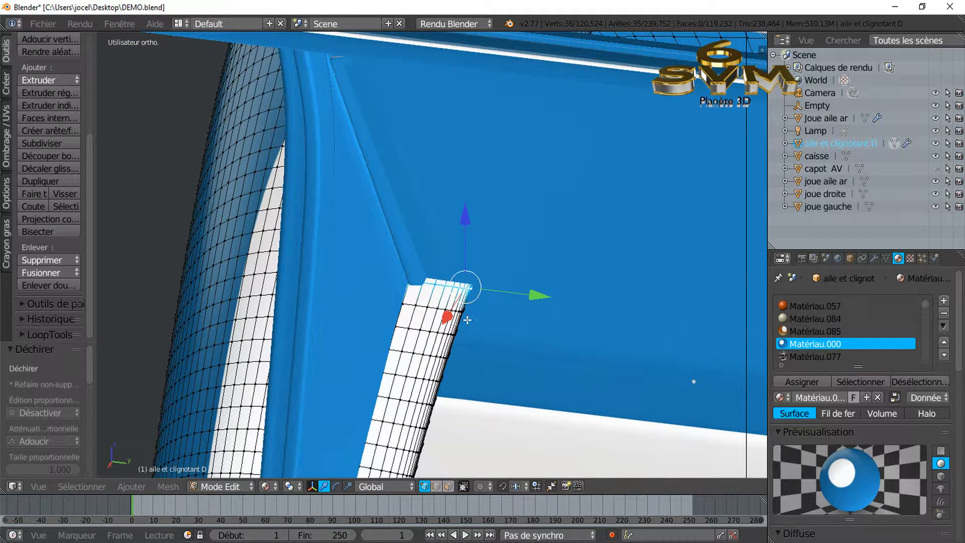
key("v")
right_click(467, 319)
- Select the linked geometry of the separated inner fender strip and delete its vertices
right_click(424, 330)
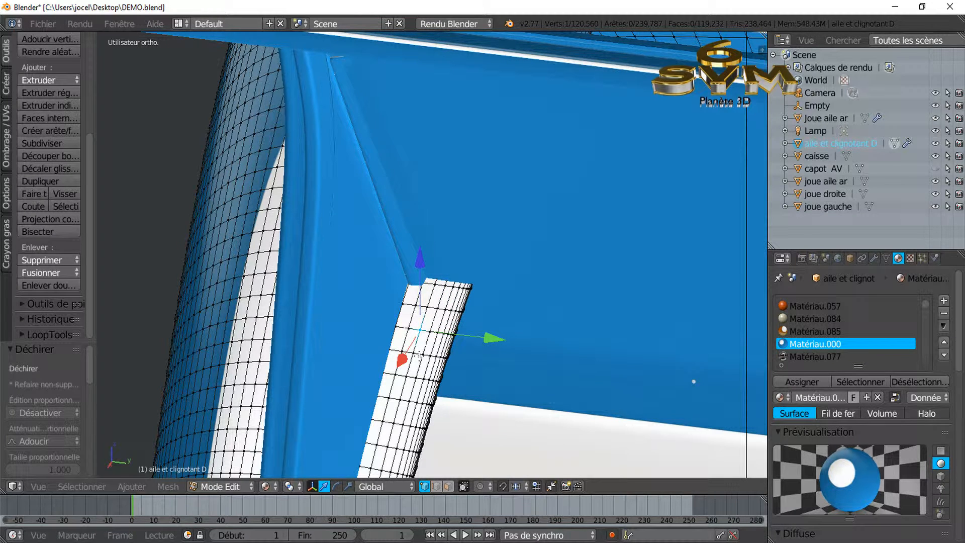
key("ctrl+l")
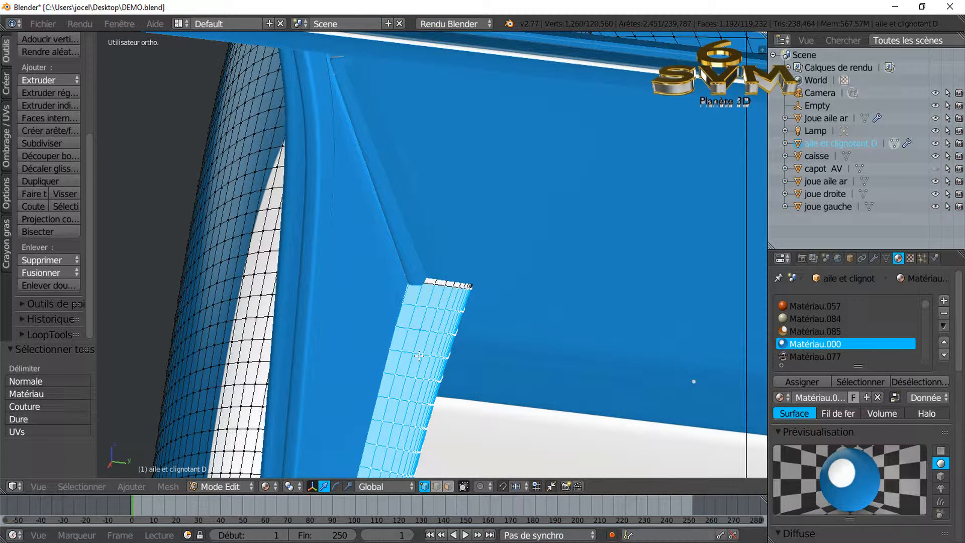
key("x")
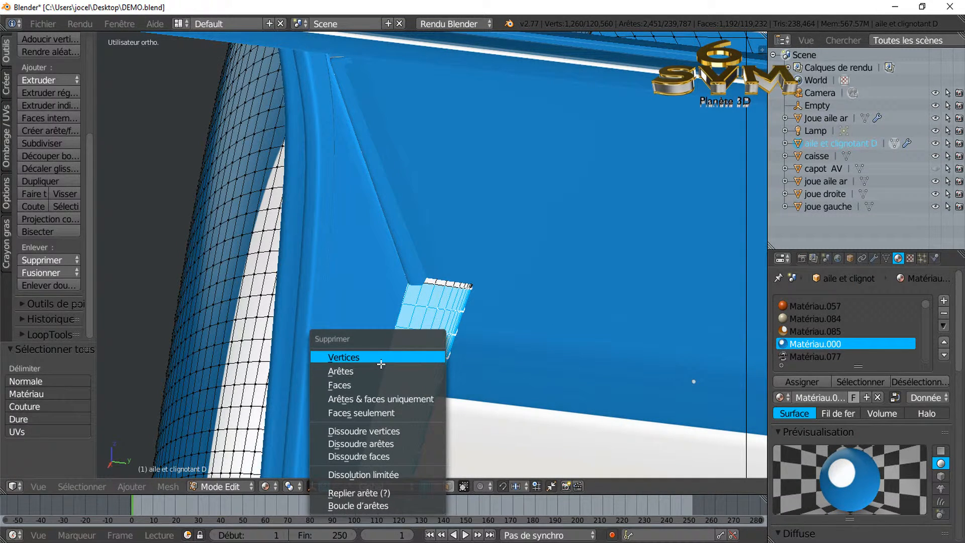
left_click(344, 356)
scroll(381, 364, "down", 3)
middle_click_drag(405, 346, 583, 374)
scroll(563, 371, "down", 4)
middle_click_drag(491, 383, 424, 389)
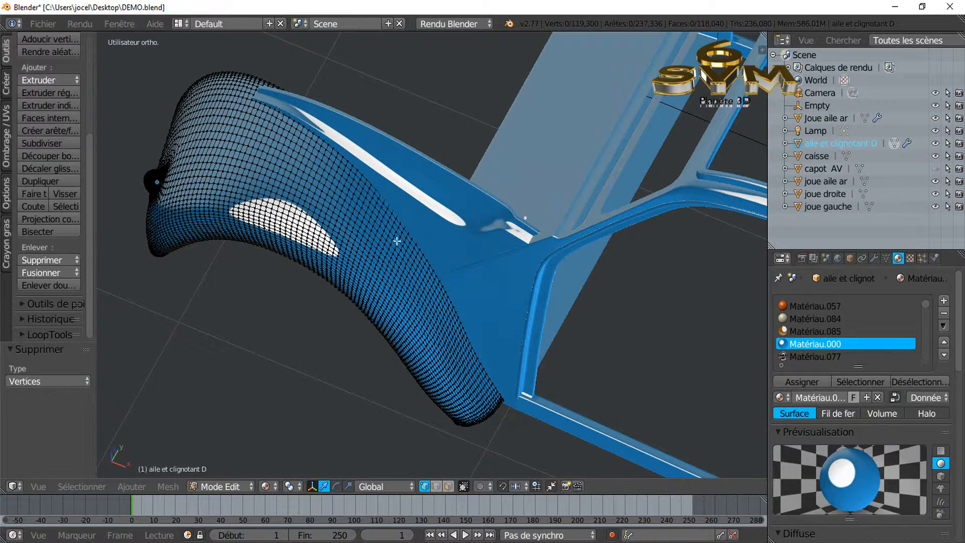
middle_click_drag(407, 254, 397, 276)
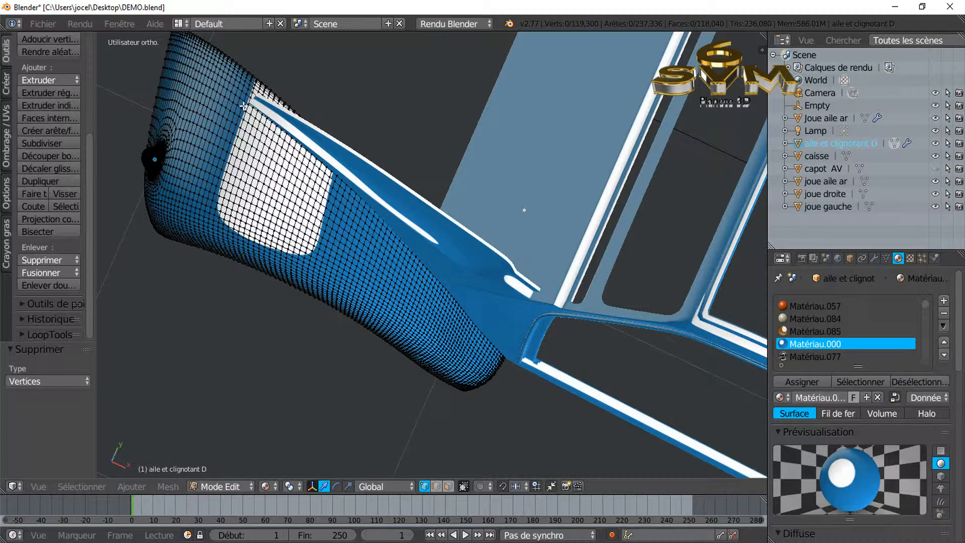
- Select the whole fender mesh and remove its duplicate vertices with a merge distance of 0.0001
key("a")
scroll(175, 182, "down", 2)
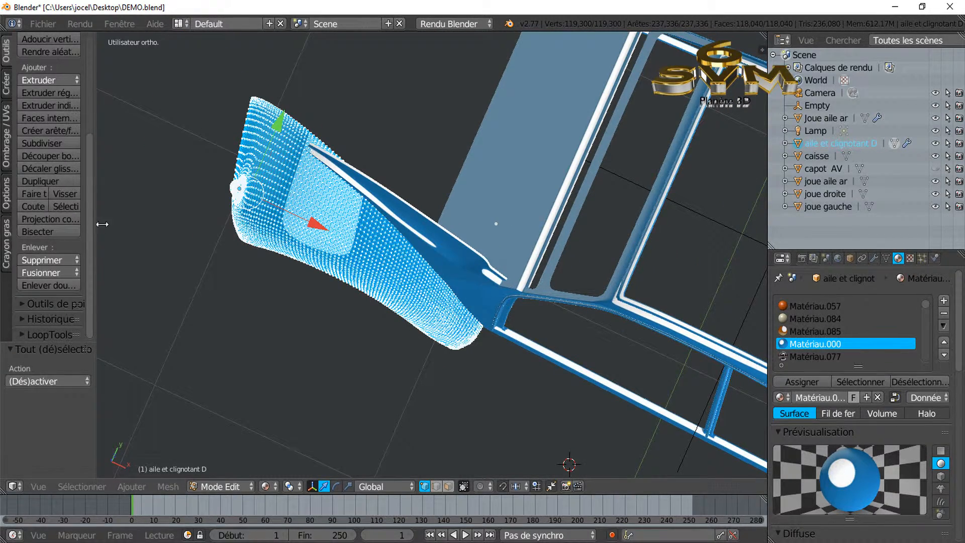
left_click_drag(95, 224, 128, 224)
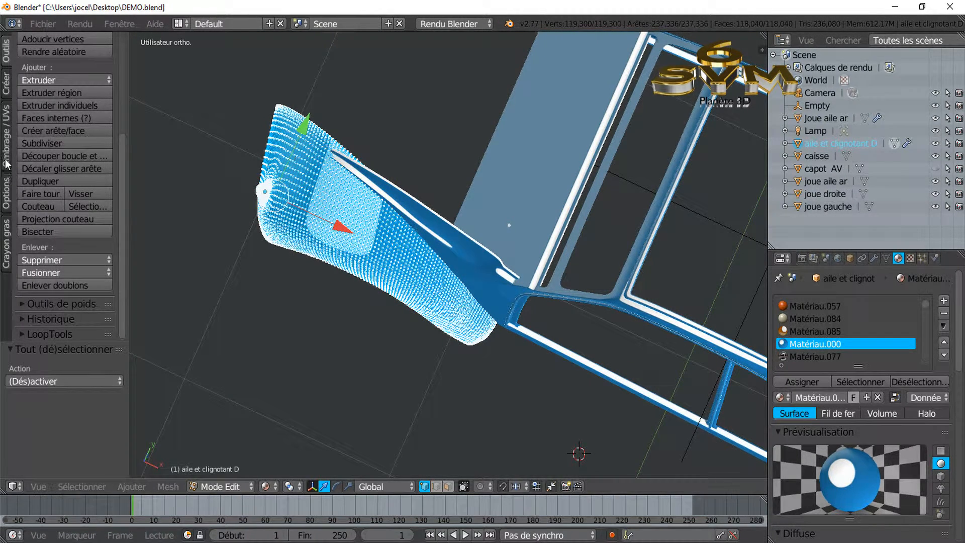
left_click(9, 56)
left_click_drag(123, 181, 120, 275)
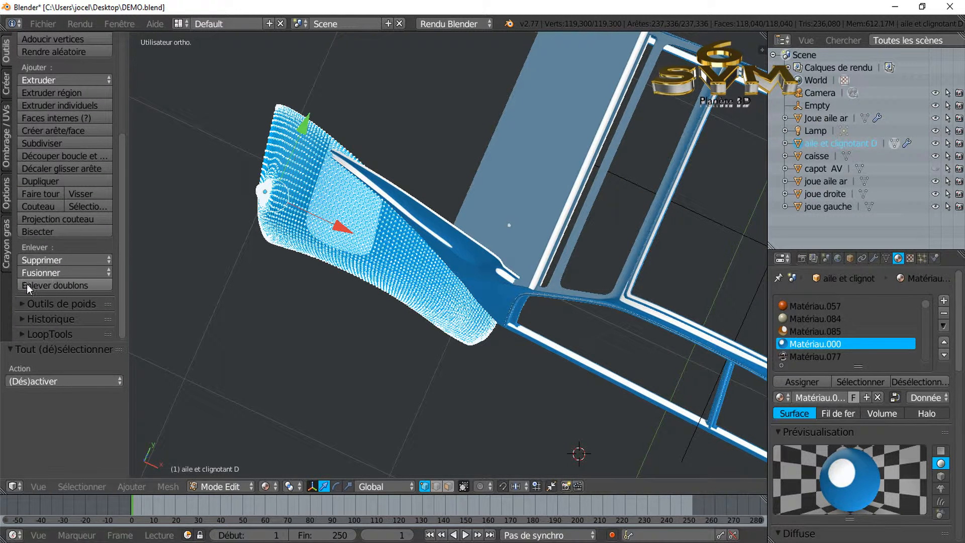
left_click(52, 283)
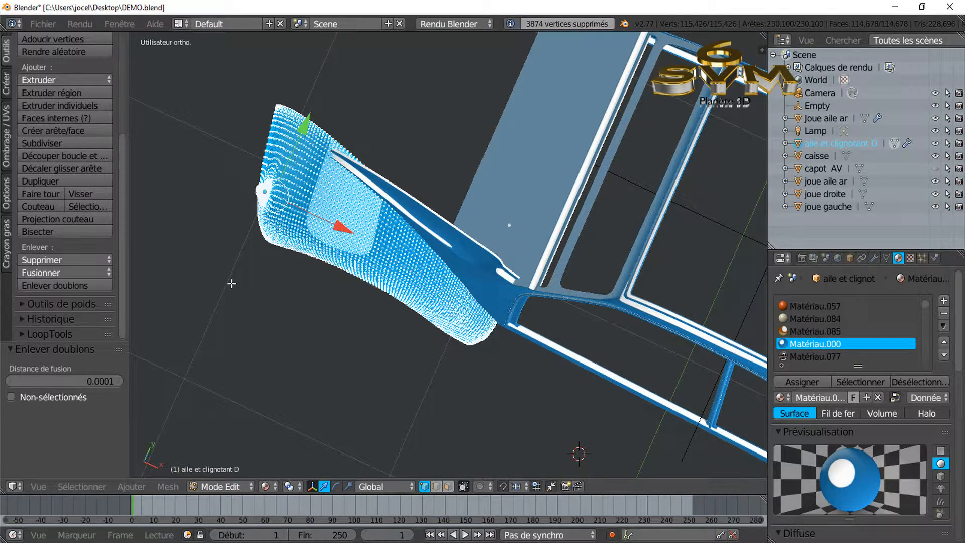
- Try shifting the whole selected fender mesh along the global Y axis and undo the move
scroll(426, 165, "down", 1)
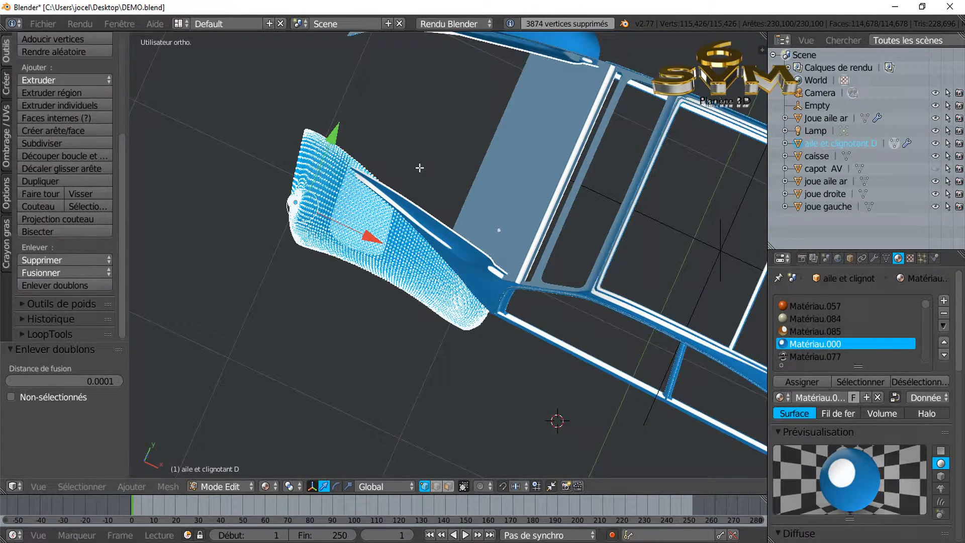
middle_click_drag(387, 262, 540, 272)
scroll(498, 287, "up", 2)
scroll(374, 294, "up", 3)
scroll(375, 292, "up", 1)
scroll(377, 290, "down", 2)
middle_click_drag(394, 276, 407, 273)
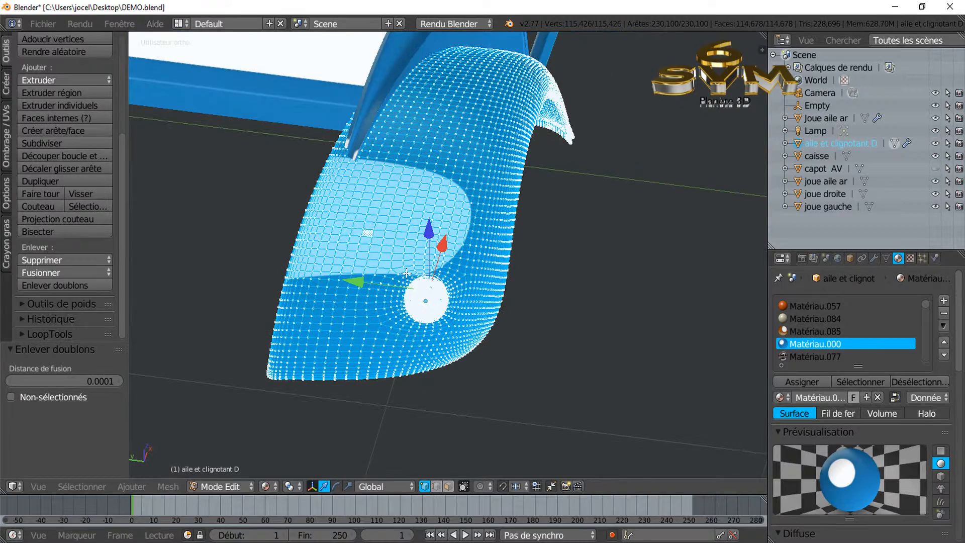
left_click_drag(362, 284, 411, 288)
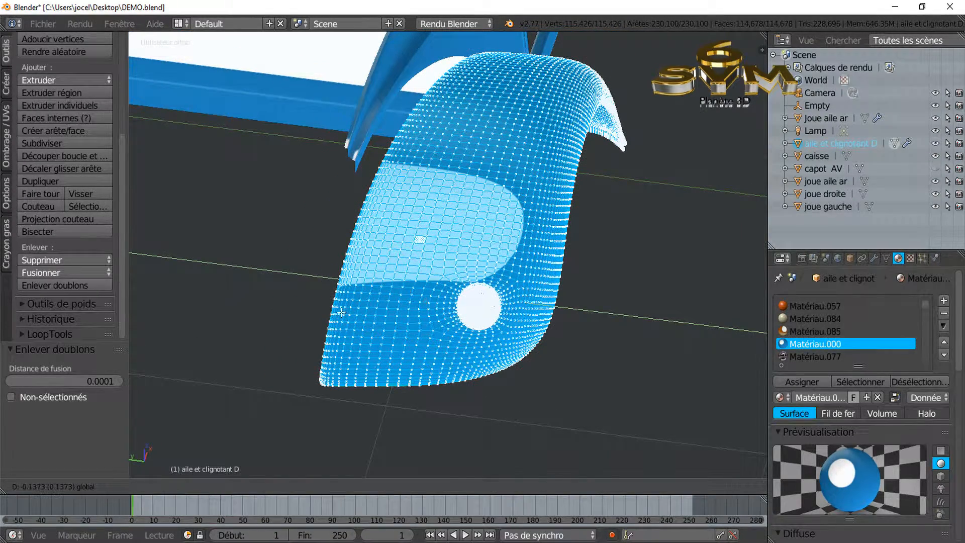
left_click_drag(341, 312, 341, 313)
key("ctrl+z")
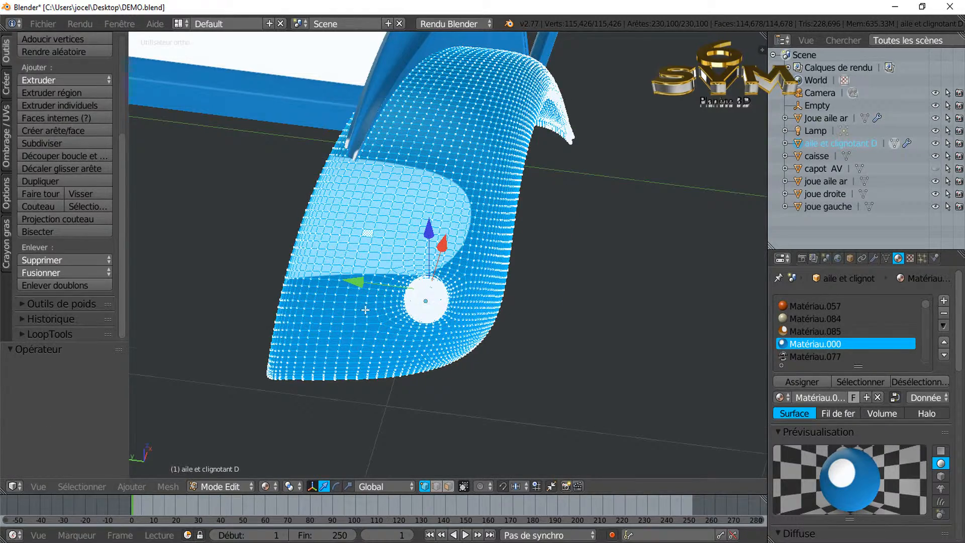
- Select the lengthwise edge loop closest to the fender's inner border and dissolve its edges
scroll(397, 295, "down", 1)
middle_click_drag(415, 301, 338, 318)
scroll(360, 314, "down", 2)
middle_click_drag(501, 306, 472, 291)
middle_click_drag(377, 138, 441, 206)
scroll(375, 226, "up", 1)
scroll(340, 183, "up", 1)
scroll(389, 246, "up", 1)
scroll(414, 175, "up", 1)
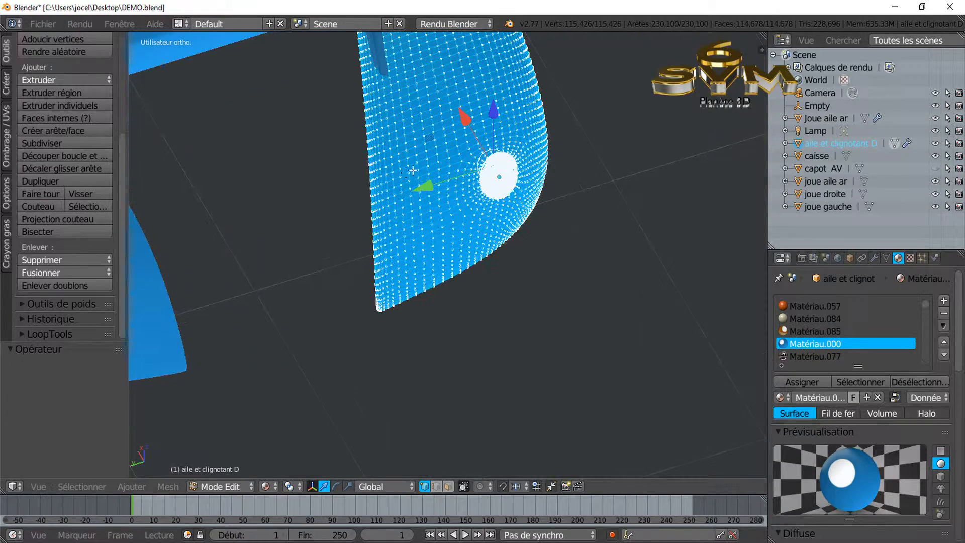
scroll(408, 171, "up", 1)
scroll(441, 199, "up", 1)
scroll(490, 266, "up", 4)
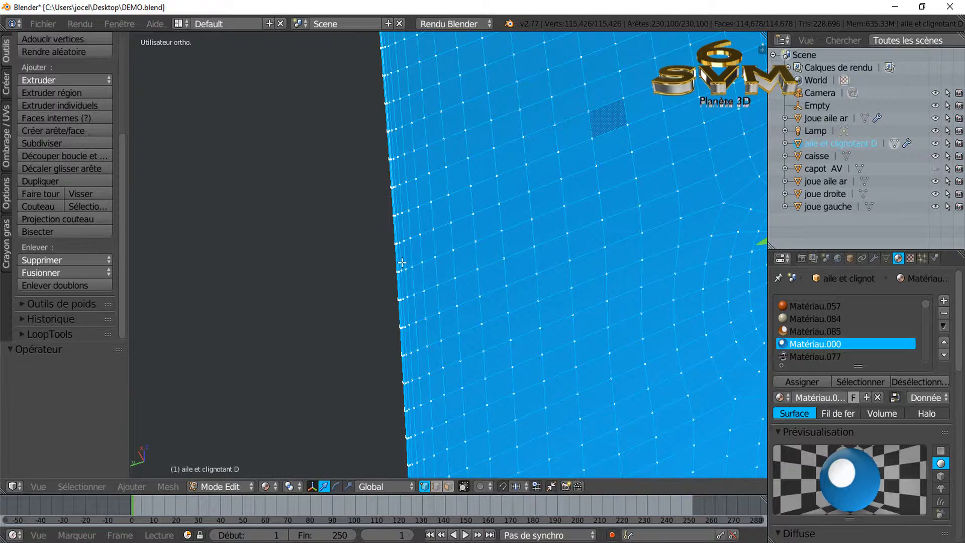
right_click(408, 276, "alt")
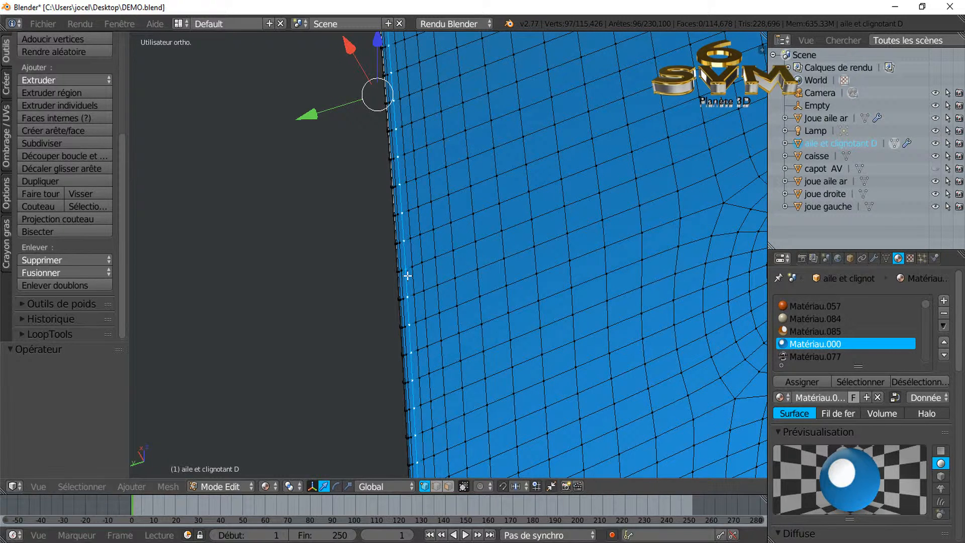
key("x")
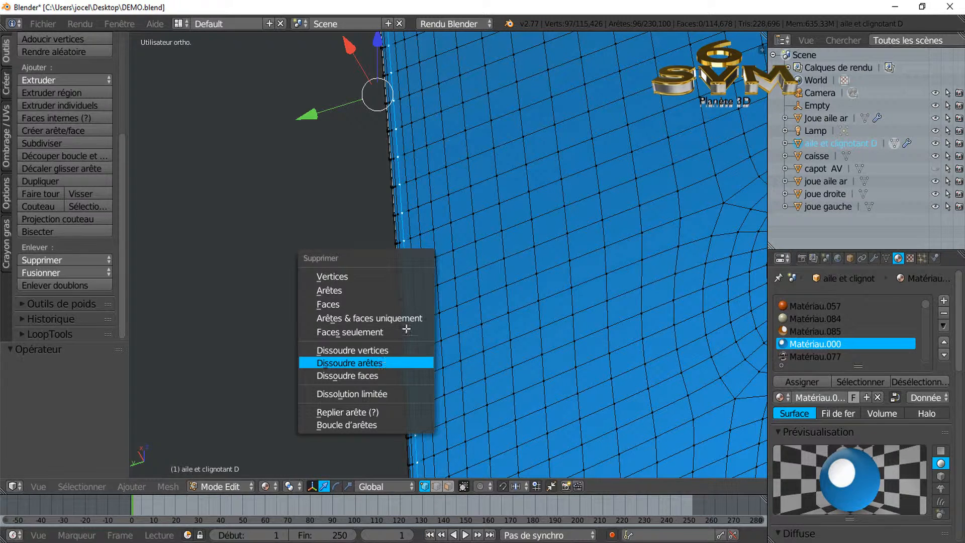
key("Return")
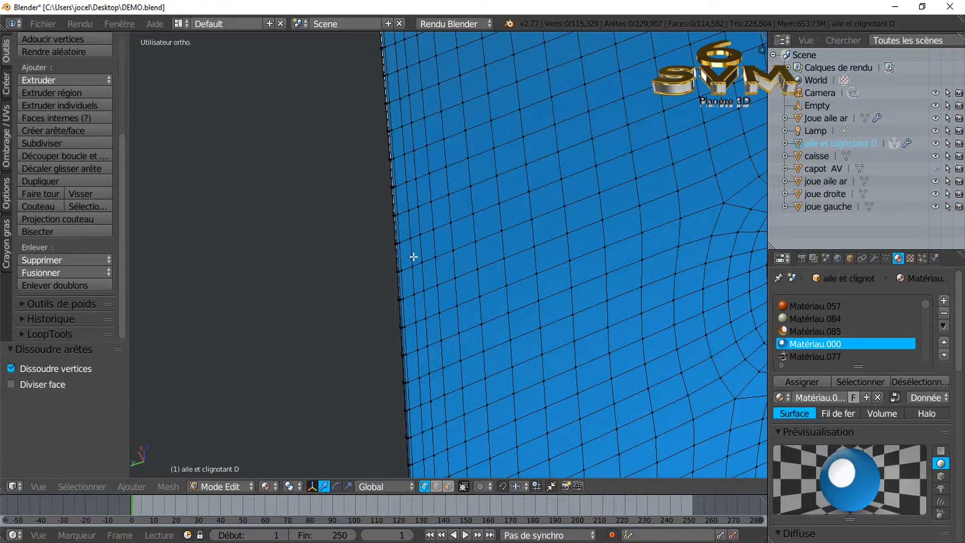
- Dissolve the edges of the next three lengthwise loops beside the fender's inner border, one loop at a time
right_click(414, 257, "alt")
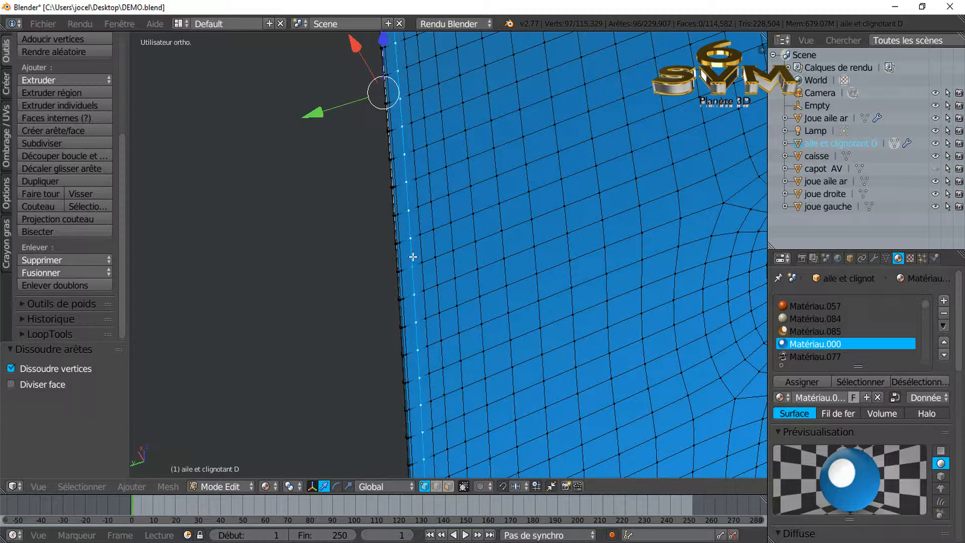
key("x")
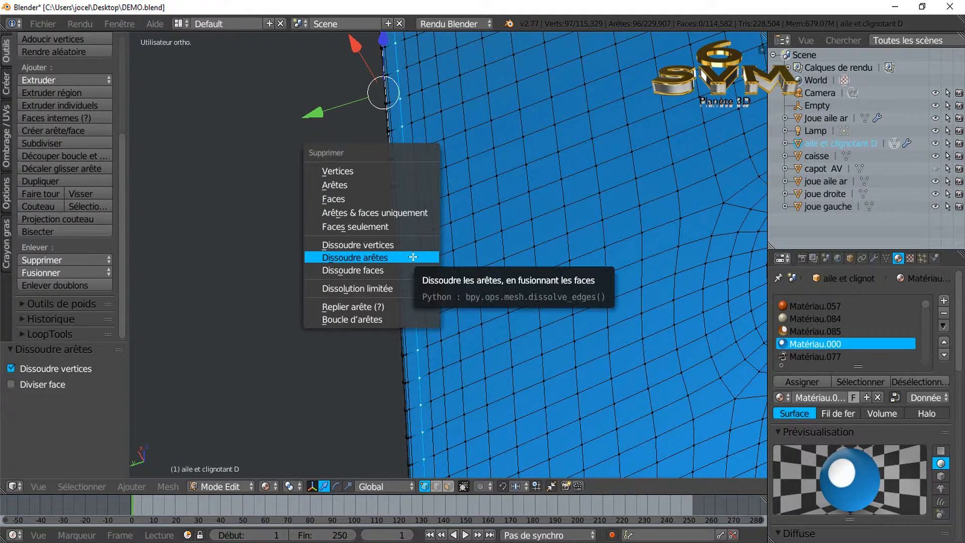
key("Return")
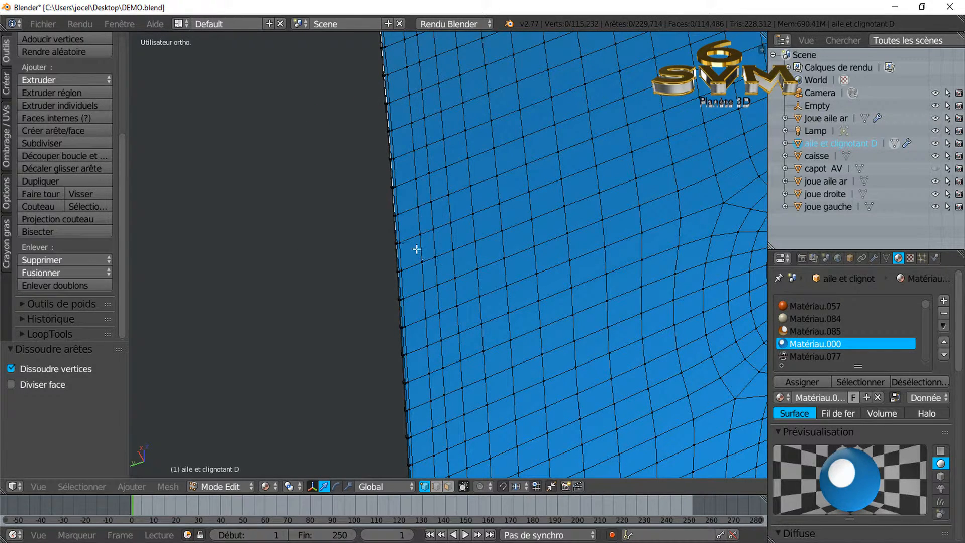
right_click(417, 249, "alt")
key("x")
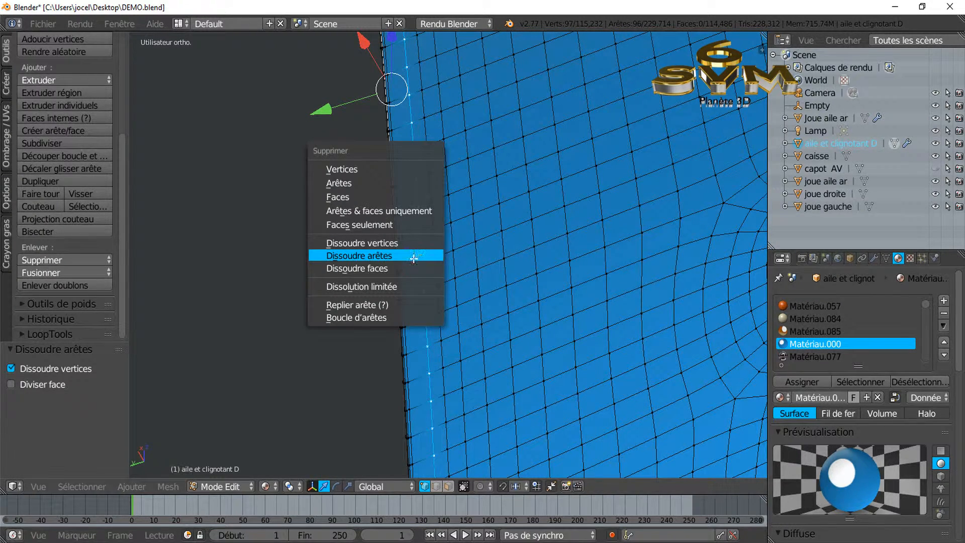
key("Return")
right_click(439, 273, "alt")
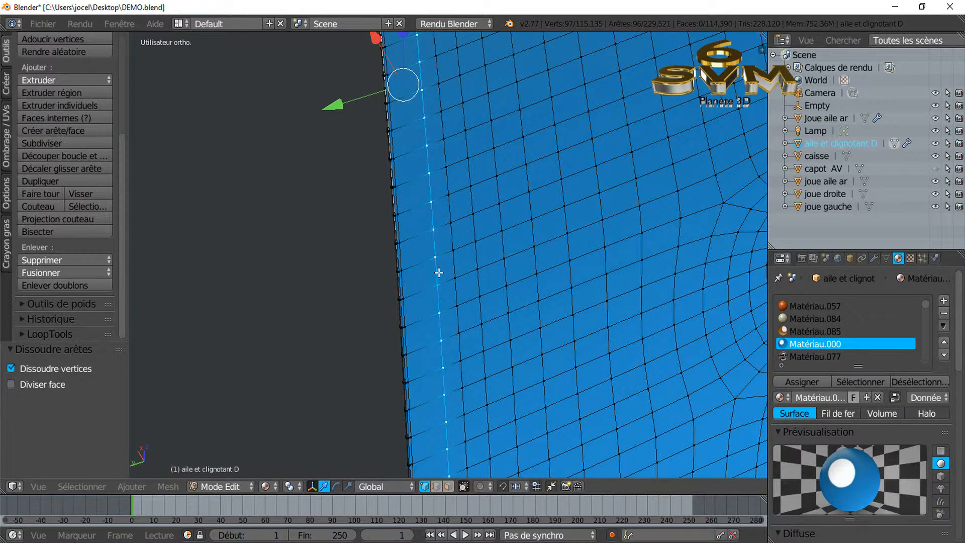
key("x")
key("Return")
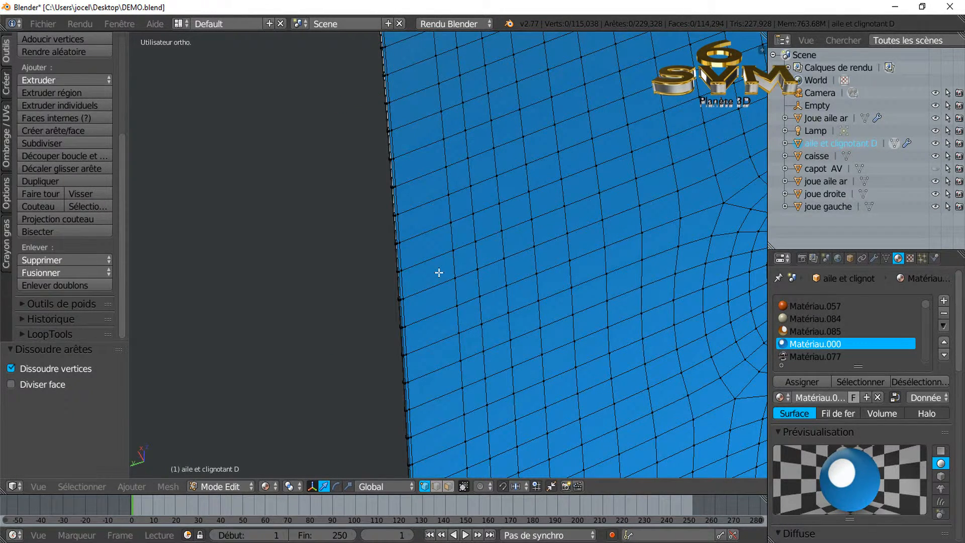
- Dissolve three more lengthwise edge loops between the fender's inner border and the headlight-side mesh, leaving one wide band of faces
scroll(439, 273, "down", 5)
middle_click_drag(502, 226, 477, 175)
scroll(471, 171, "up", 2)
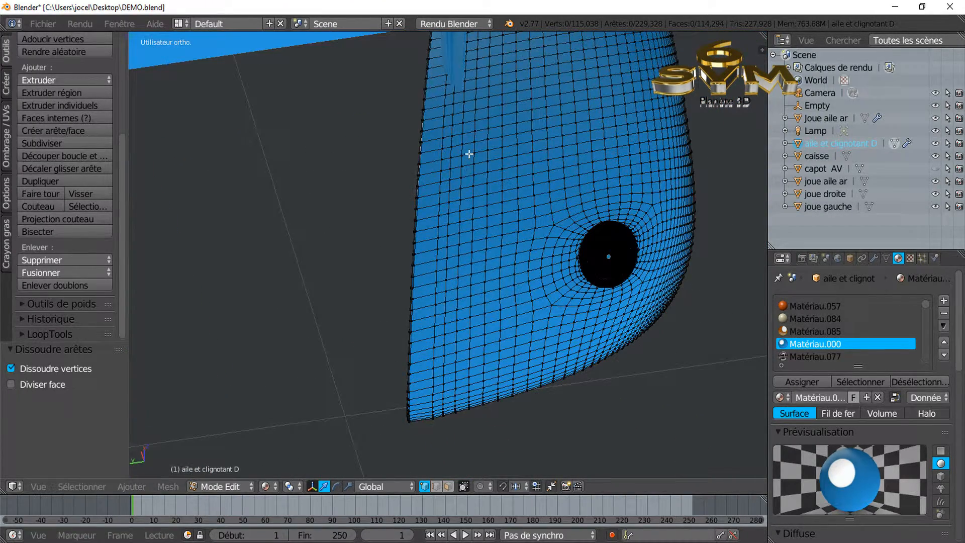
right_click(459, 284, "alt")
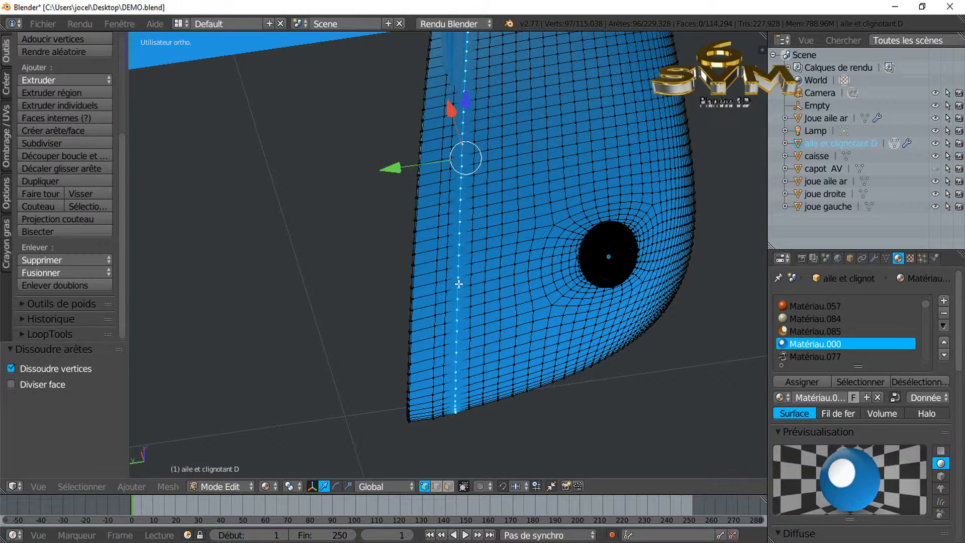
key("x")
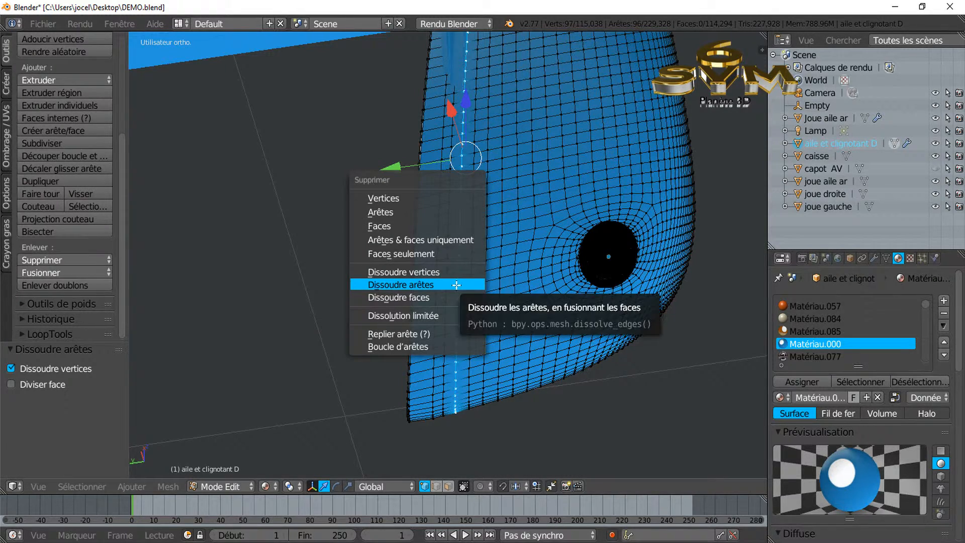
left_click(456, 285)
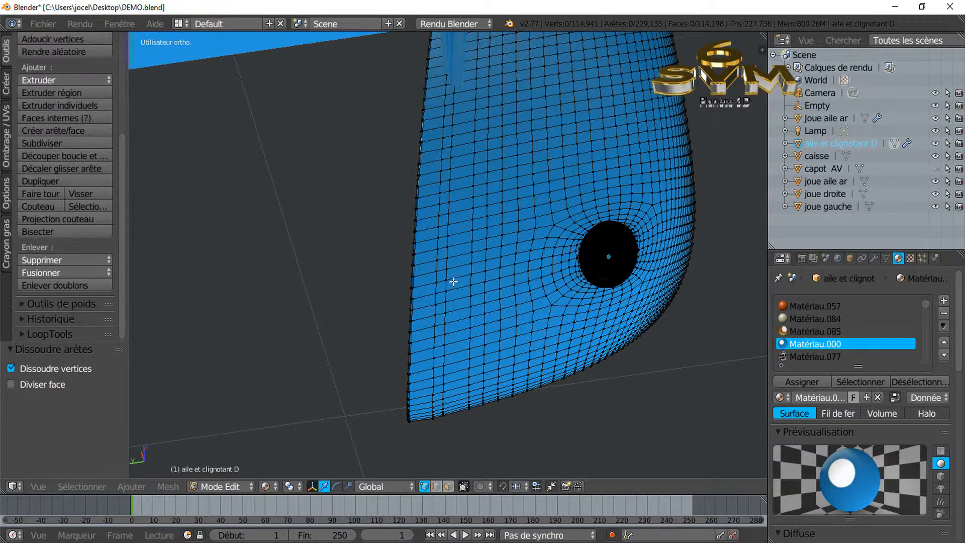
right_click(452, 275, "alt")
key("x")
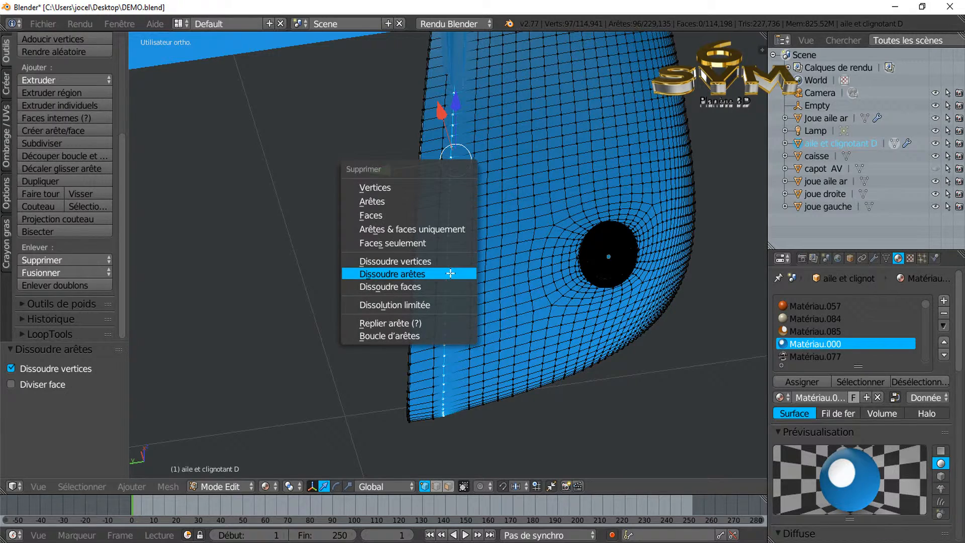
left_click(439, 281)
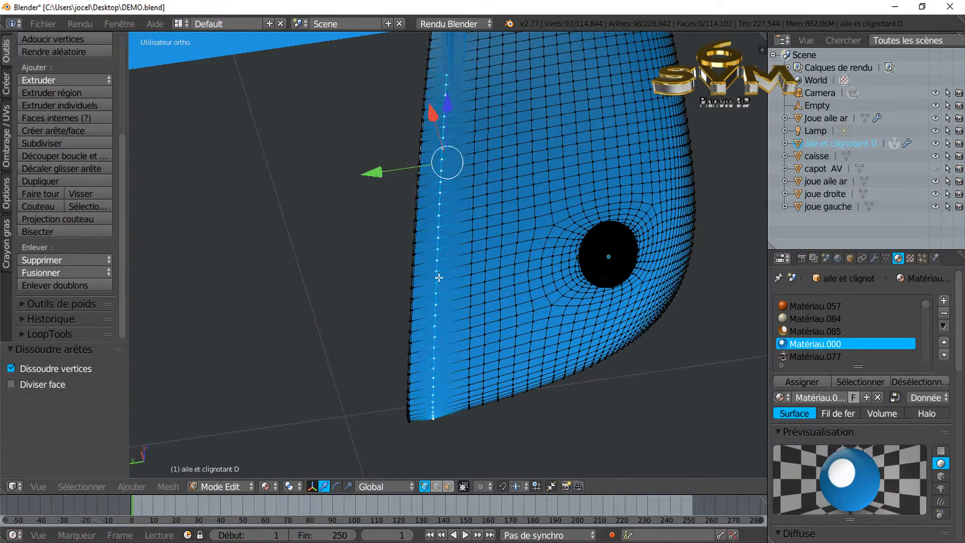
key("x")
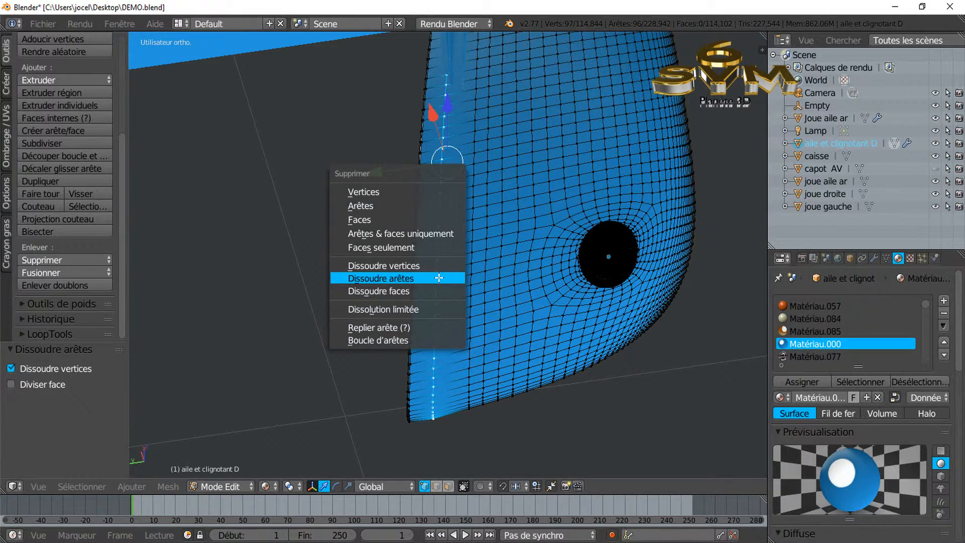
left_click(439, 278)
- Examine the simplified fender mesh from the front, the outer side and beside the door frame
middle_click_drag(439, 275, 416, 243)
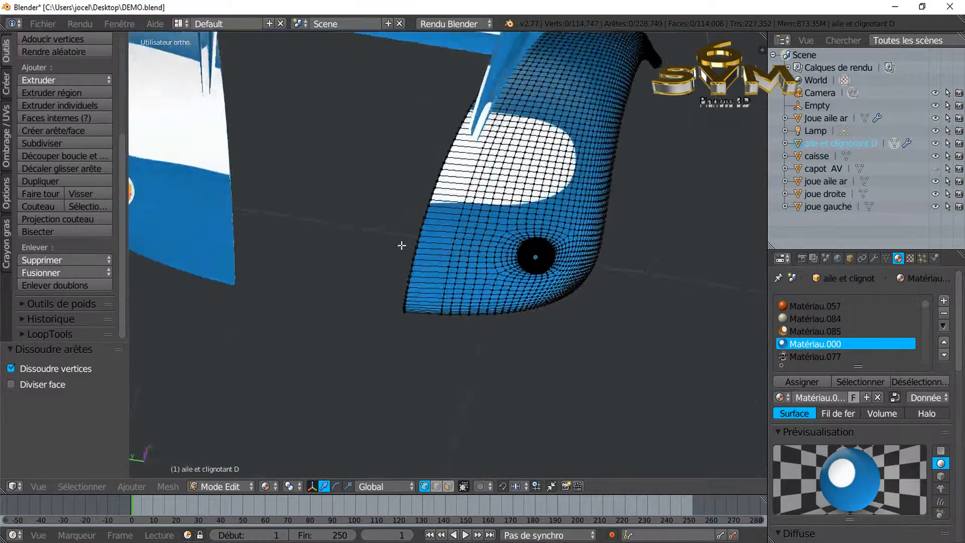
middle_click_drag(565, 280, 351, 182)
scroll(549, 246, "up", 1)
middle_click_drag(549, 246, 482, 240)
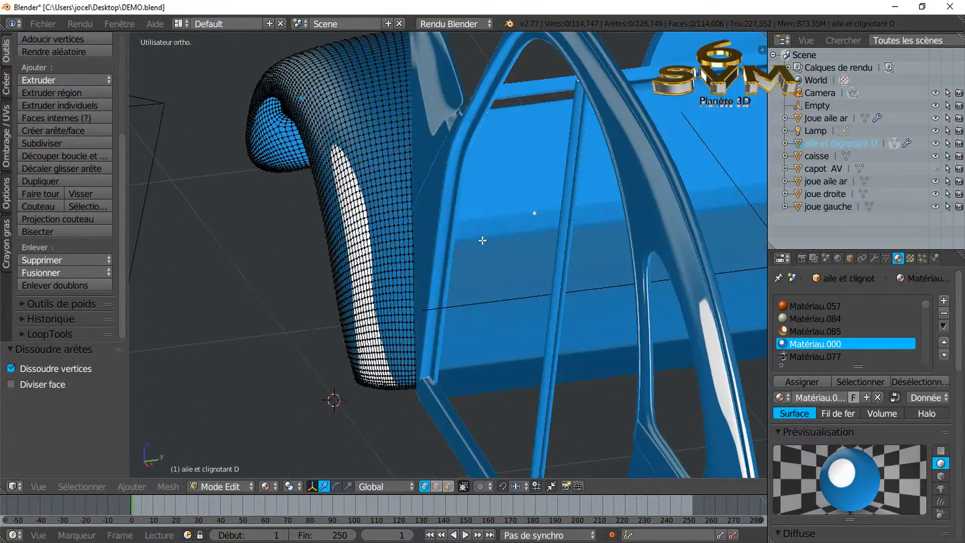
scroll(486, 229, "up", 2)
scroll(463, 263, "up", 2)
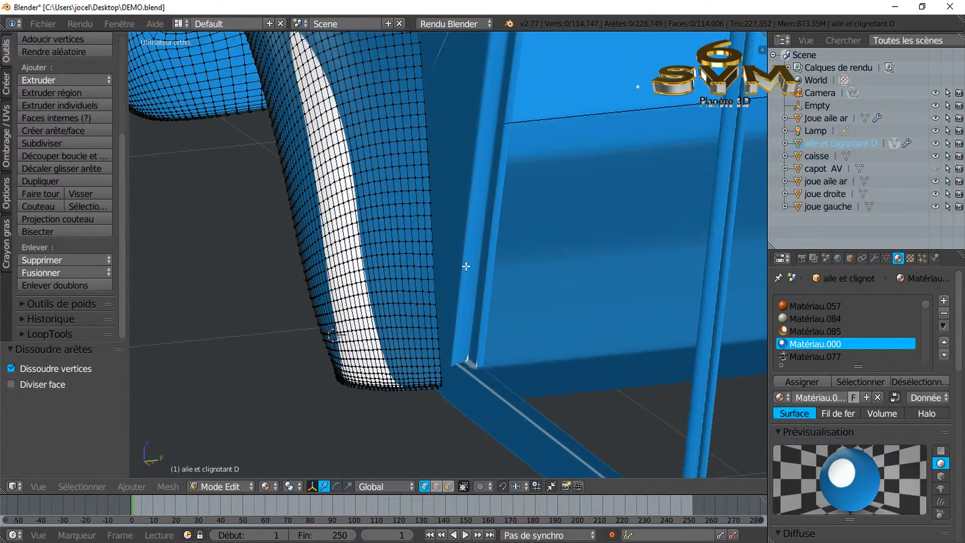
scroll(466, 260, "down", 3)
middle_click_drag(445, 241, 517, 316)
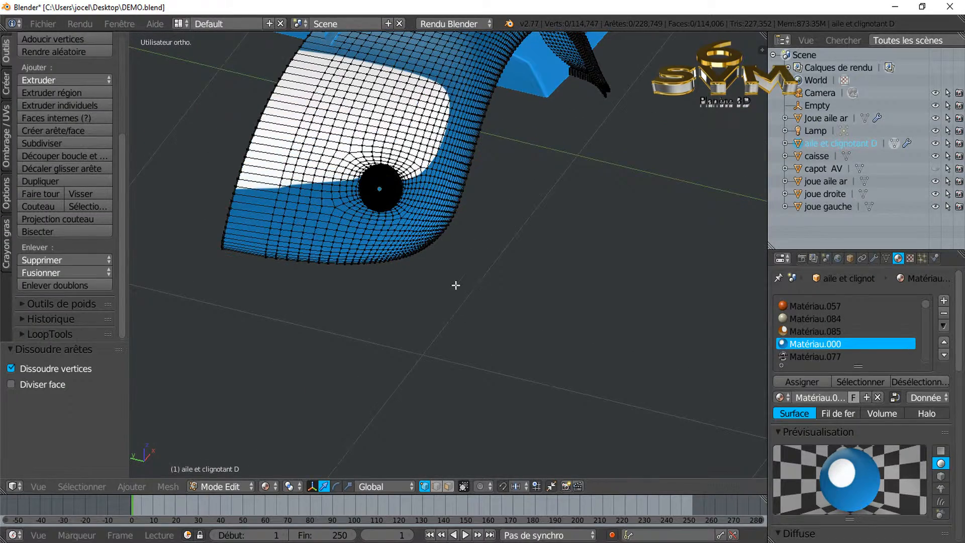
middle_click_drag(472, 295, 607, 300)
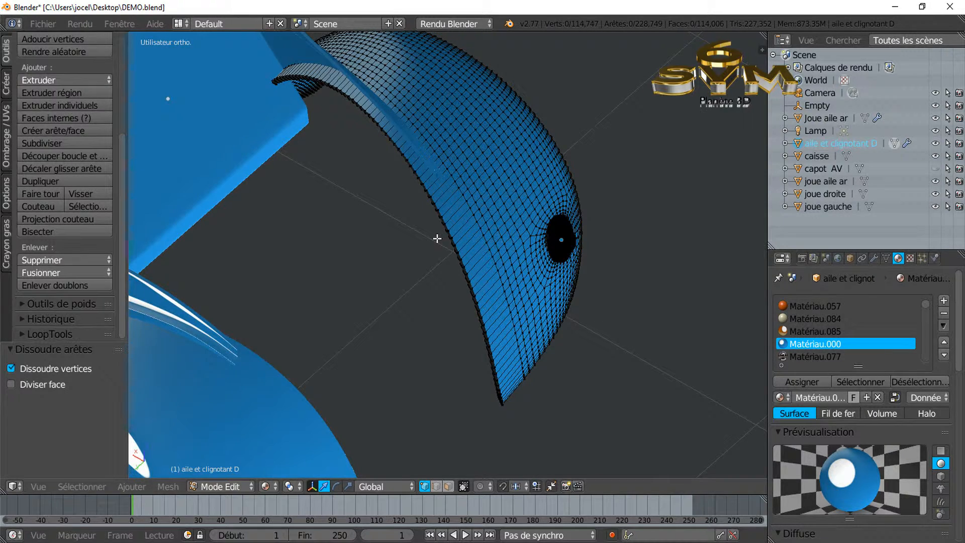
- Circle-select all vertices along the fender's inner border in wireframe display
key("z")
middle_click_drag(437, 242, 462, 282)
key("c")
mouse_move(237, 156)
left_mouse_down()
mouse_move(321, 189)
mouse_move(388, 232)
mouse_move(484, 328)
mouse_move(430, 272)
mouse_move(474, 303)
mouse_move(510, 338)
mouse_move(556, 418)
left_mouse_up()
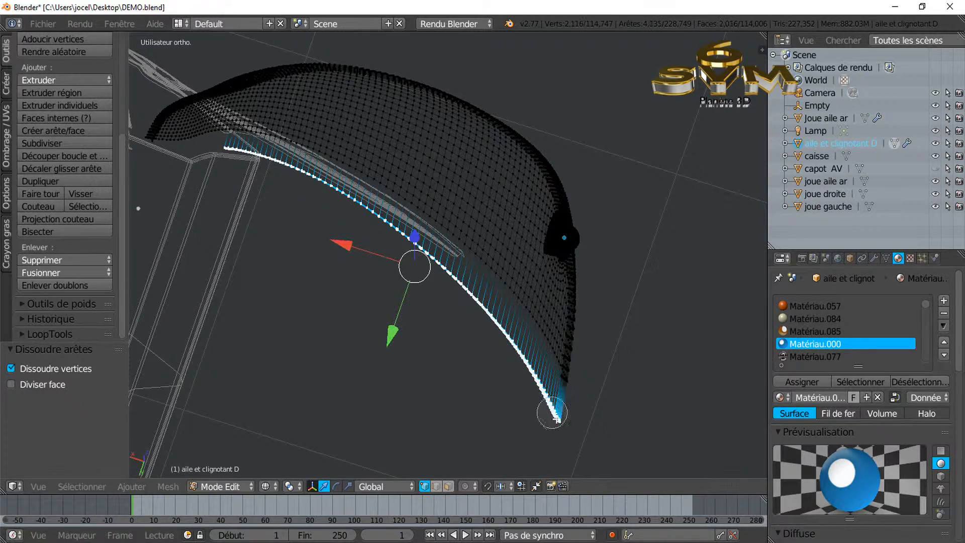
right_click(454, 399)
- Unhide the capot AV object and return to Object Mode with solid shading to compare the fender with the hood
scroll(450, 385, "down", 1)
middle_click_drag(420, 358, 407, 334)
middle_click_drag(616, 322, 594, 303)
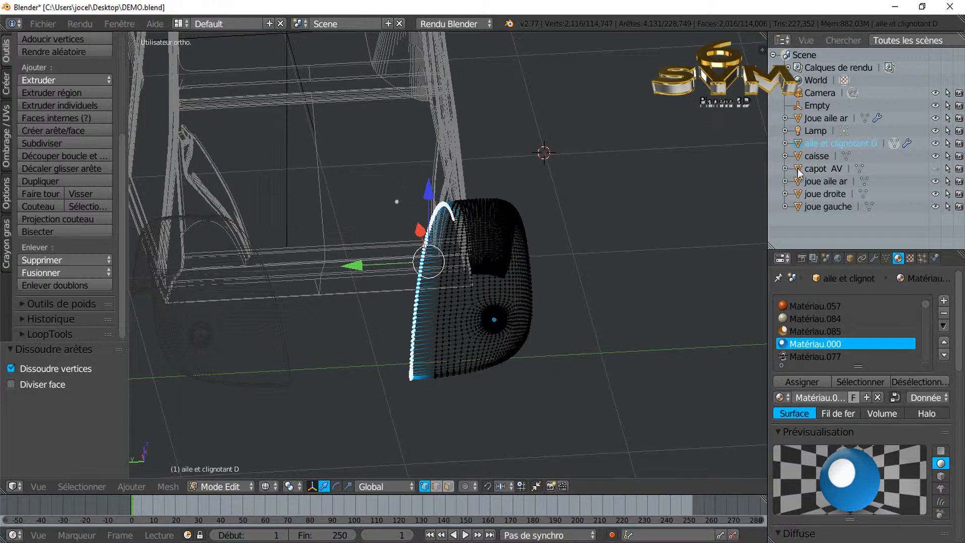
left_click(935, 169)
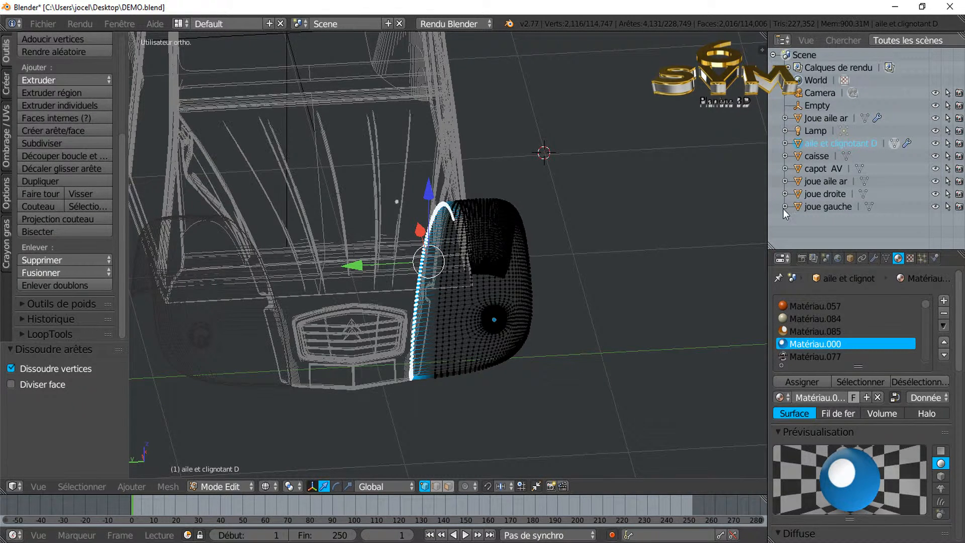
key("Tab")
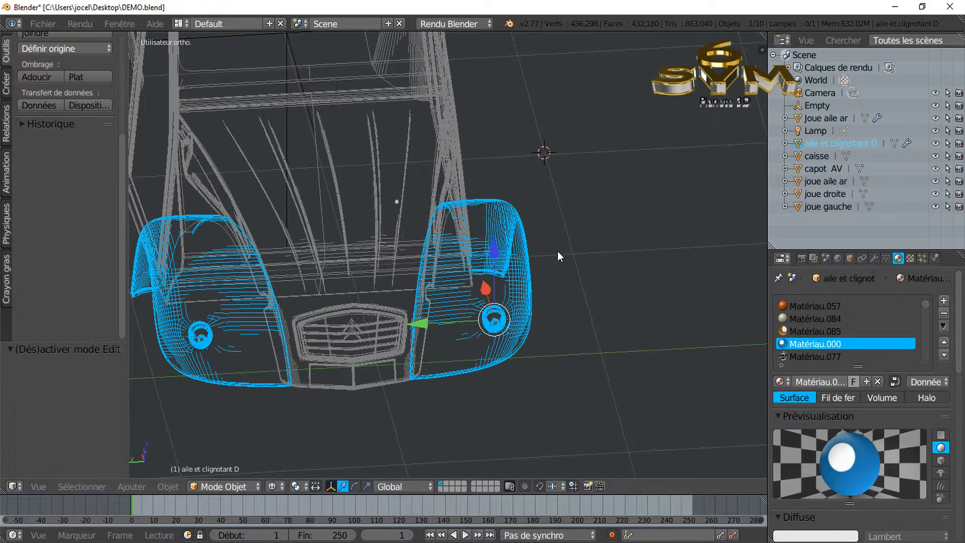
key("z")
middle_click_drag(554, 248, 521, 243)
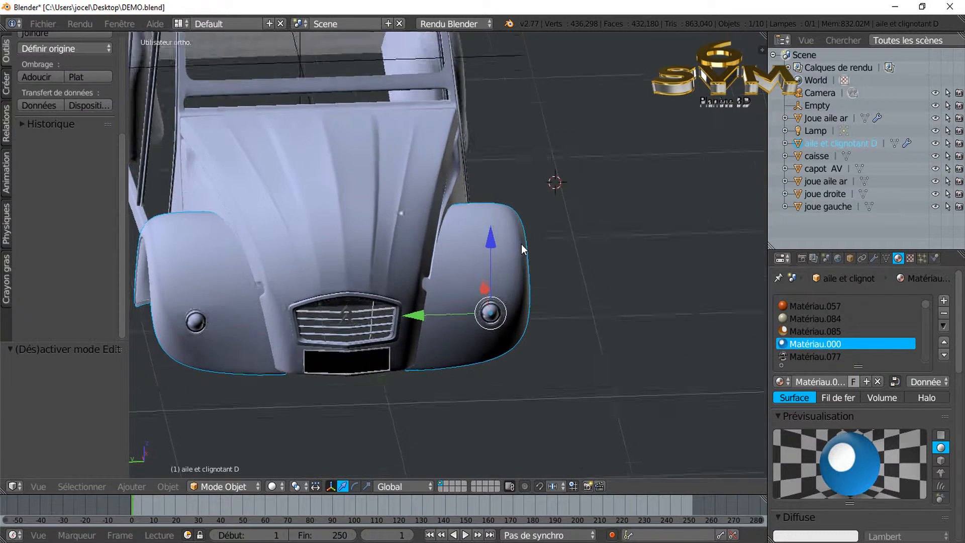
- Return to Edit Mode and move the selected inner border vertices -0.027 along the Y axis, checking the gap to the hood
key("Tab")
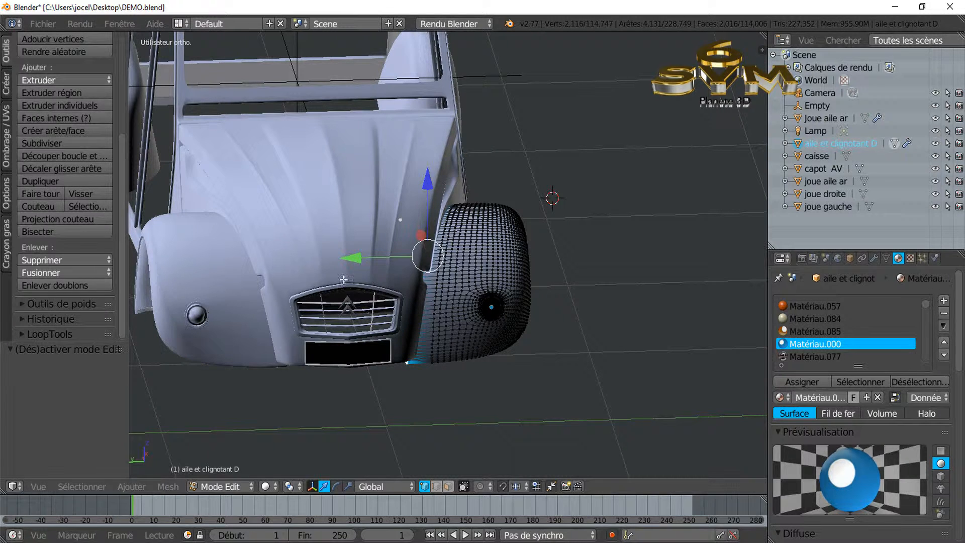
left_click_drag(354, 257, 417, 275)
middle_click_drag(417, 338, 396, 324)
scroll(393, 321, "up", 3)
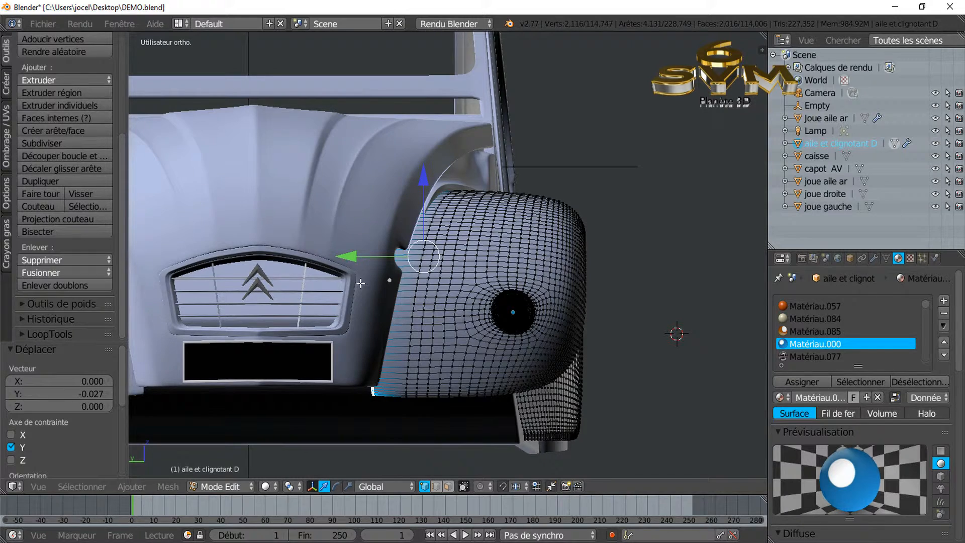
middle_click_drag(350, 246, 379, 291)
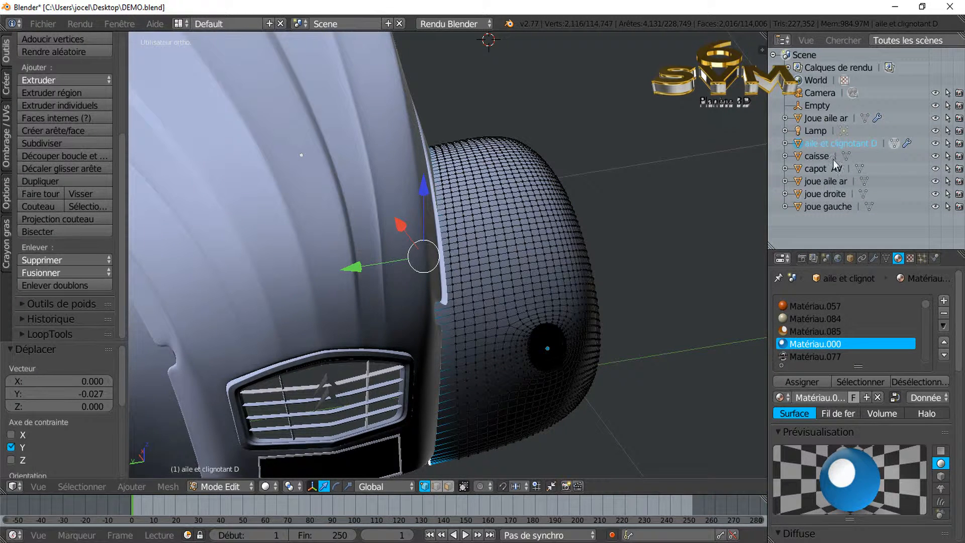
- Hide the capot AV object and inspect the fender's inner border down to its front tip
left_click(935, 169)
middle_click_drag(553, 206, 631, 218)
middle_click_drag(365, 249, 409, 261)
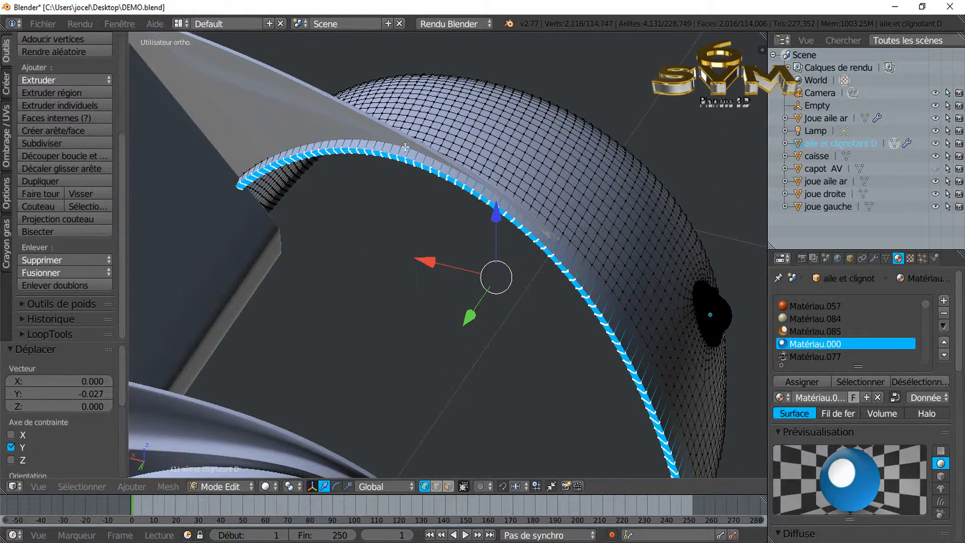
middle_click_drag(433, 189, 434, 197)
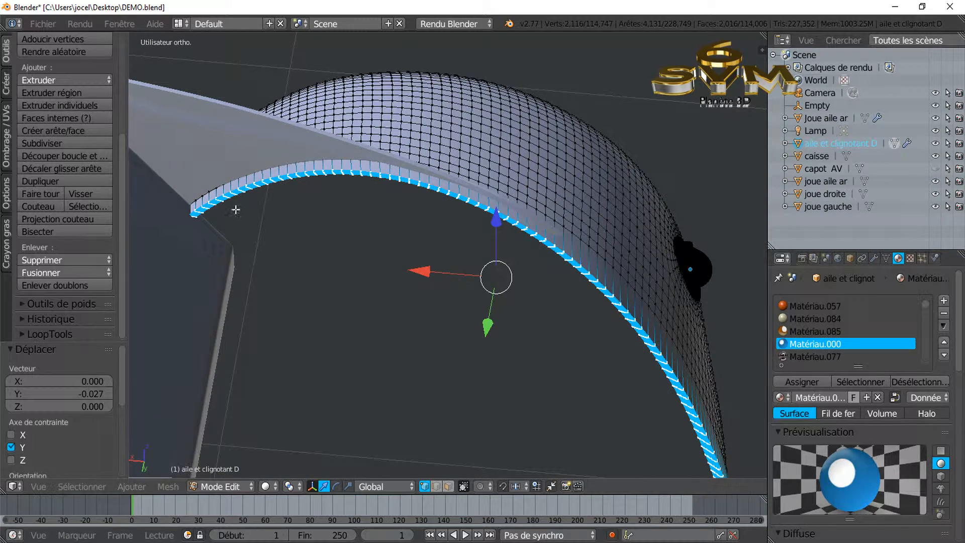
scroll(412, 223, "down", 3)
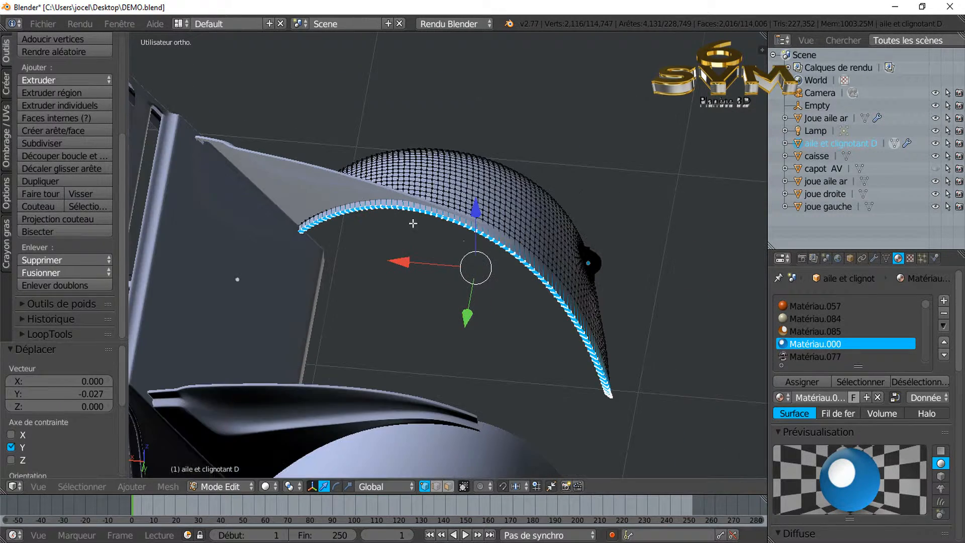
middle_click_drag(575, 355, 432, 318)
scroll(432, 317, "up", 2)
scroll(450, 267, "up", 3)
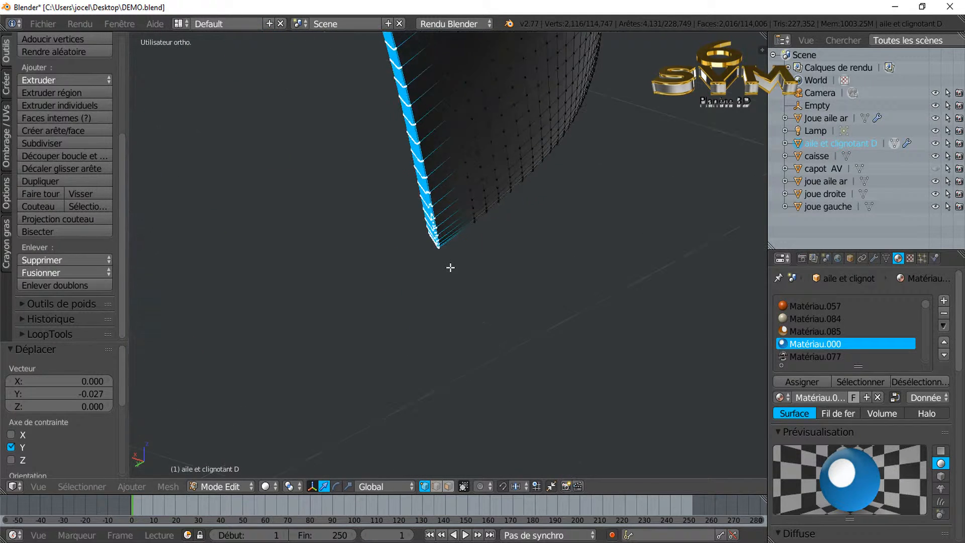
- Snap the 3D cursor to the vertex at the fender's lower front tip and use the 3D cursor as pivot point
right_click(428, 238)
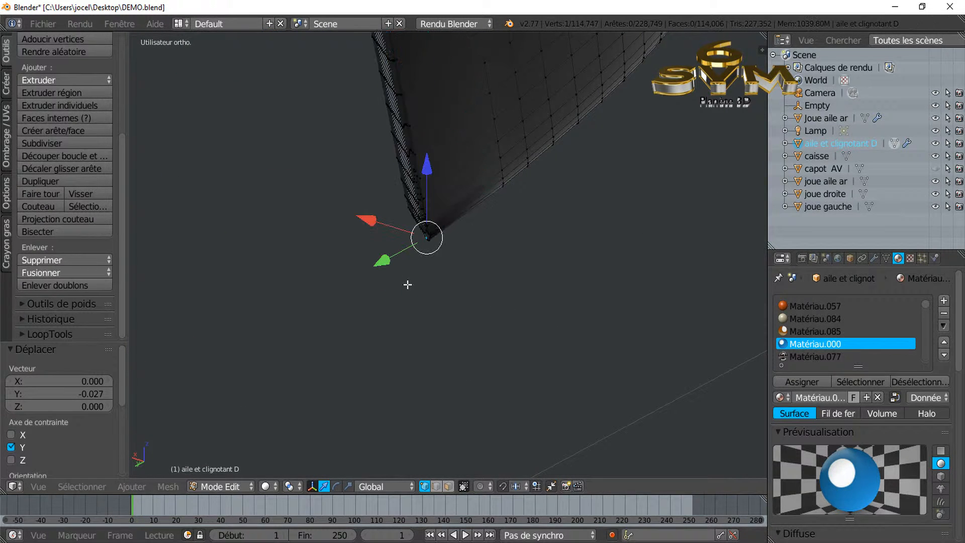
scroll(408, 285, "up", 1)
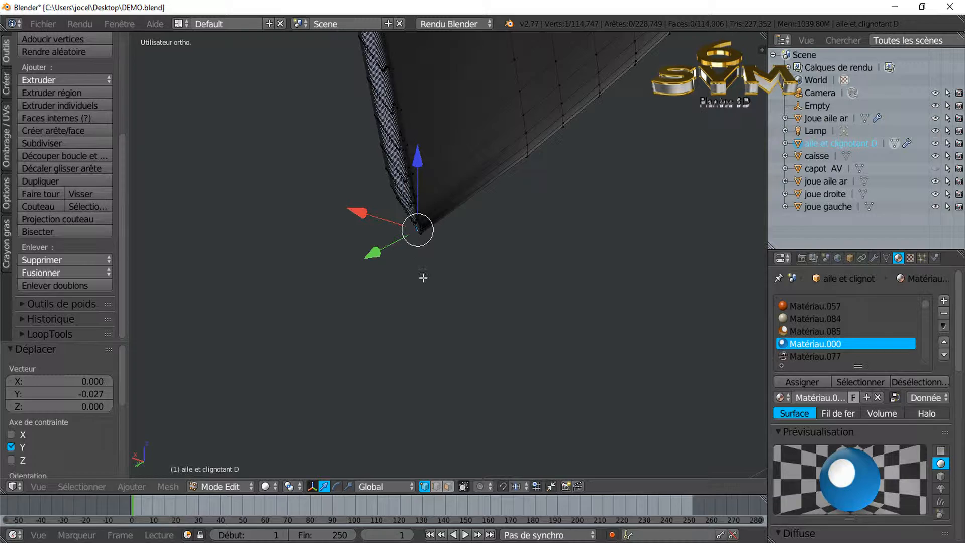
key("shift+s")
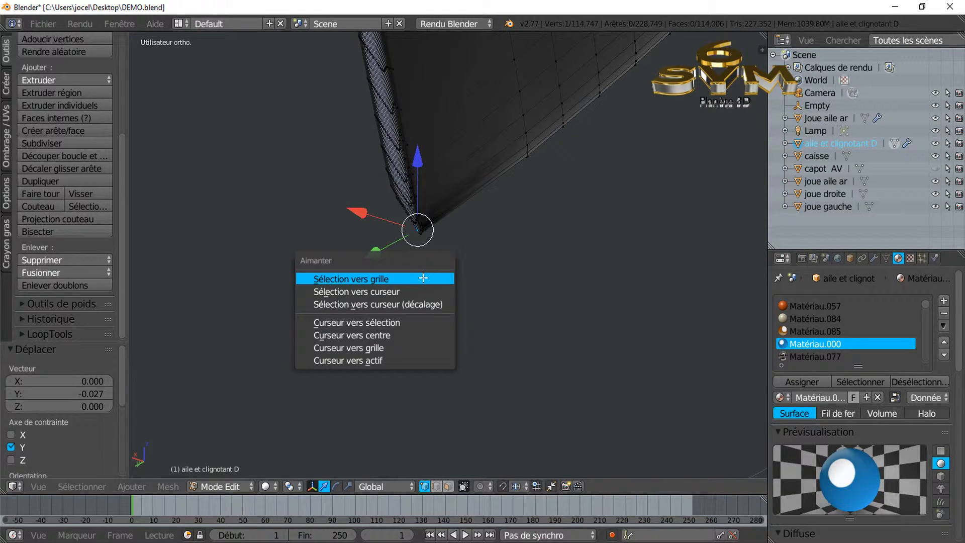
left_click(389, 323)
left_click(290, 487)
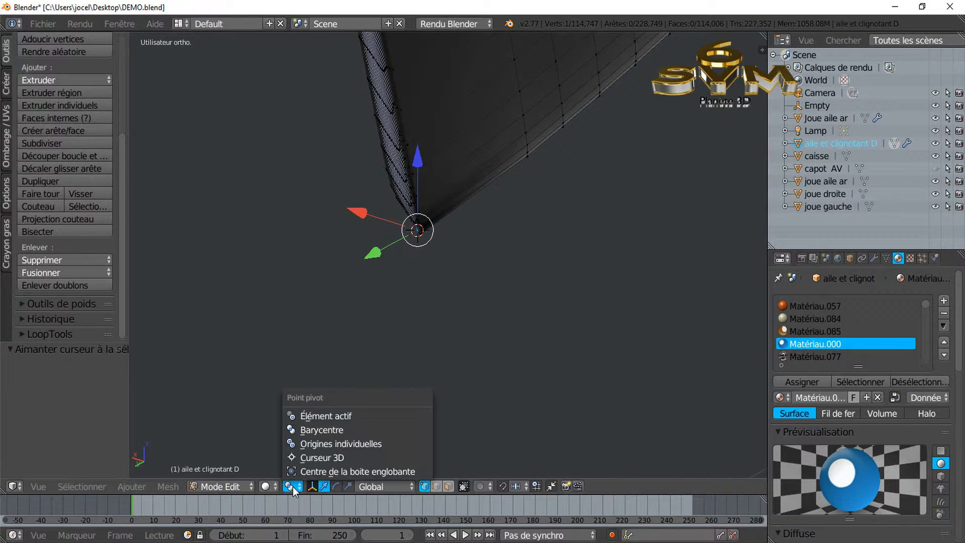
left_click(304, 458)
- Circle-select all vertices along the fender's inner border in wireframe display
scroll(419, 370, "down", 2)
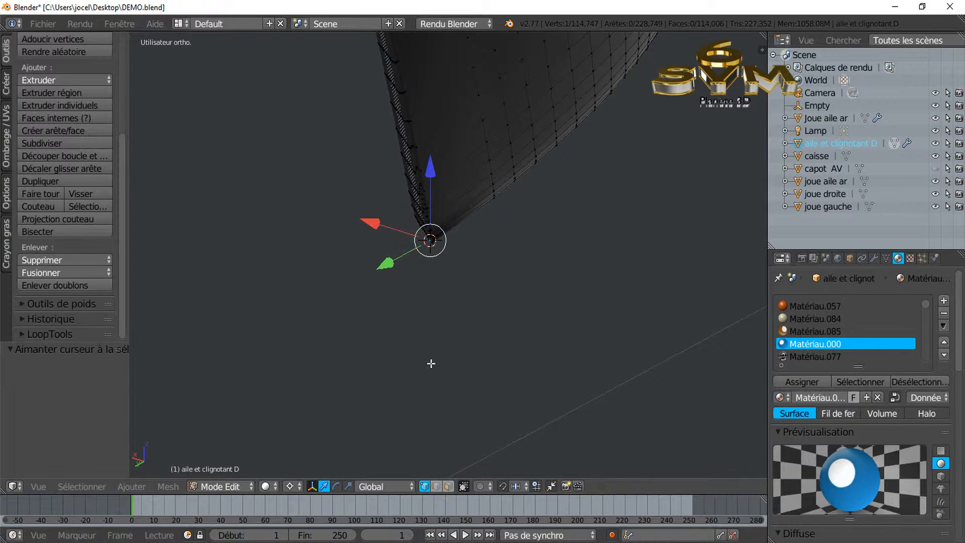
key("z")
mouse_move(441, 358)
middle_mouse_down()
mouse_move(466, 332)
mouse_move(478, 373)
mouse_move(498, 338)
mouse_move(521, 358)
mouse_move(414, 375)
mouse_move(573, 382)
middle_mouse_up()
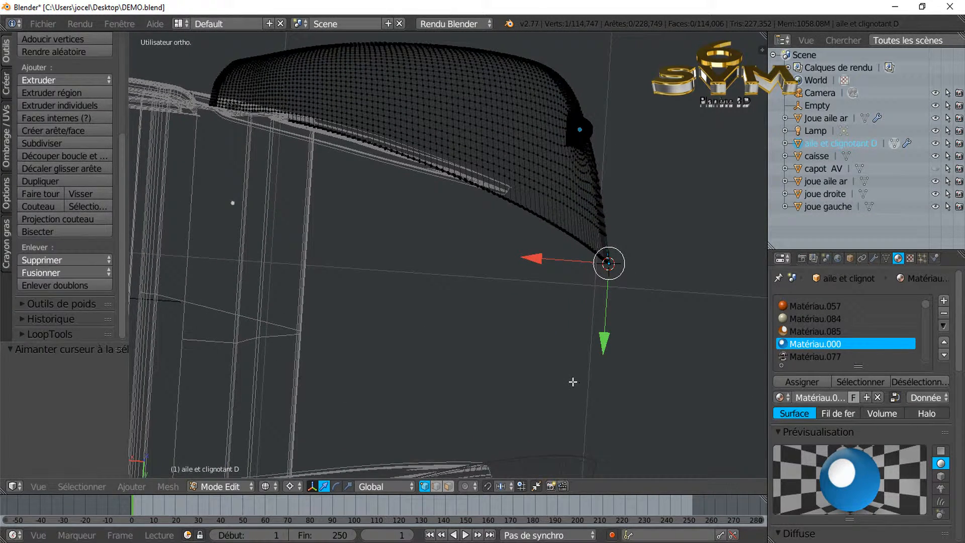
middle_click_drag(475, 357, 477, 360)
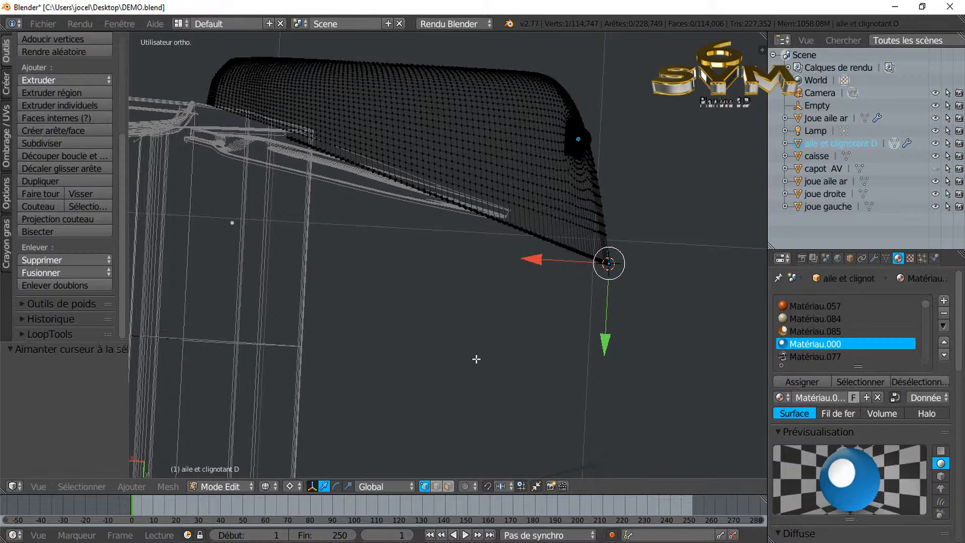
key("c")
left_click(283, 150)
left_click_drag(283, 150, 607, 265)
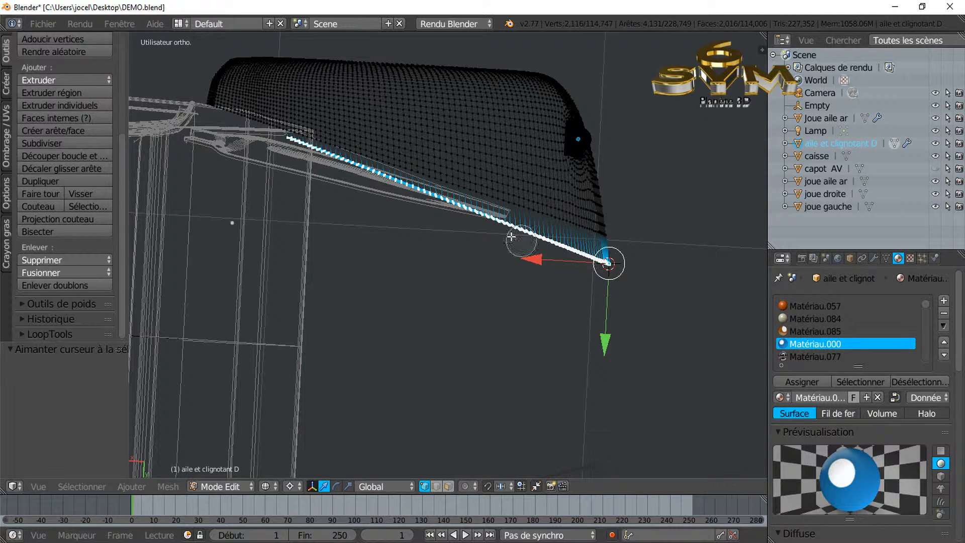
right_click(412, 237)
scroll(407, 274, "down", 2)
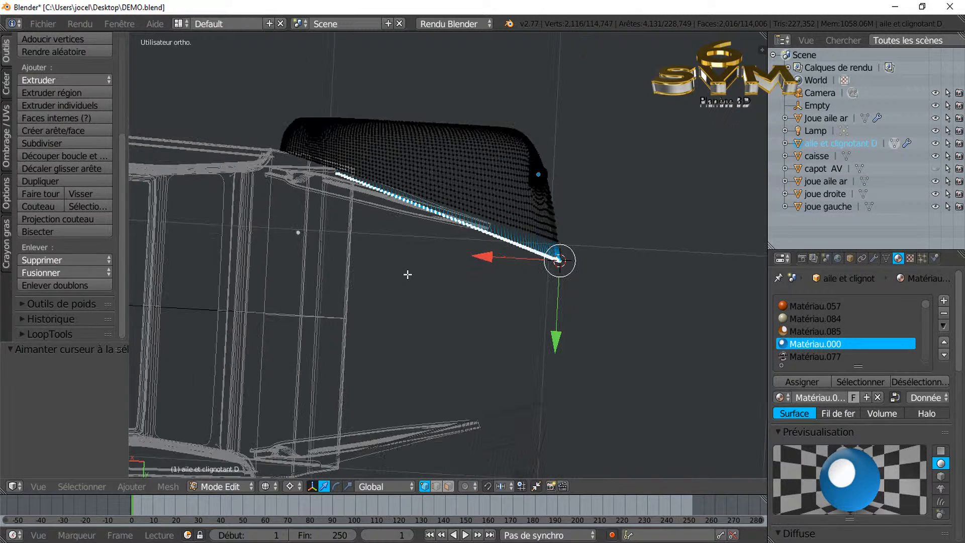
- Rotate the selected inner border vertices 0.695° around the 3D cursor in top view, aligning them with the adjoining side panel
middle_click_drag(402, 274, 362, 264)
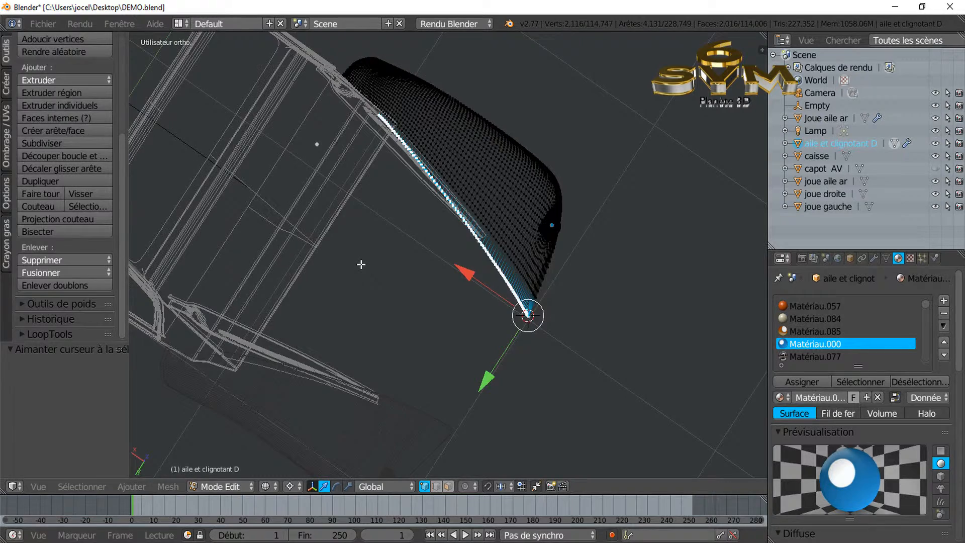
key("KP_7")
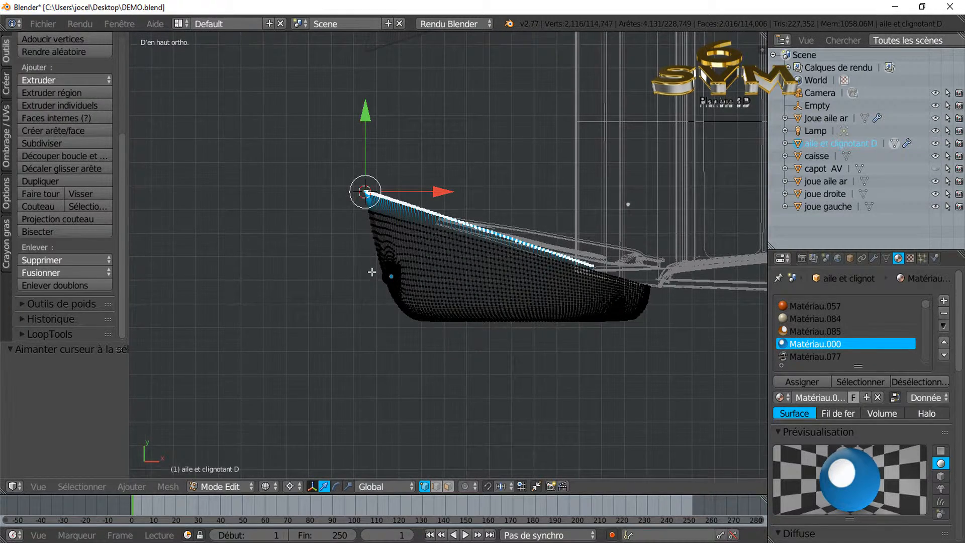
scroll(372, 271, "up", 3)
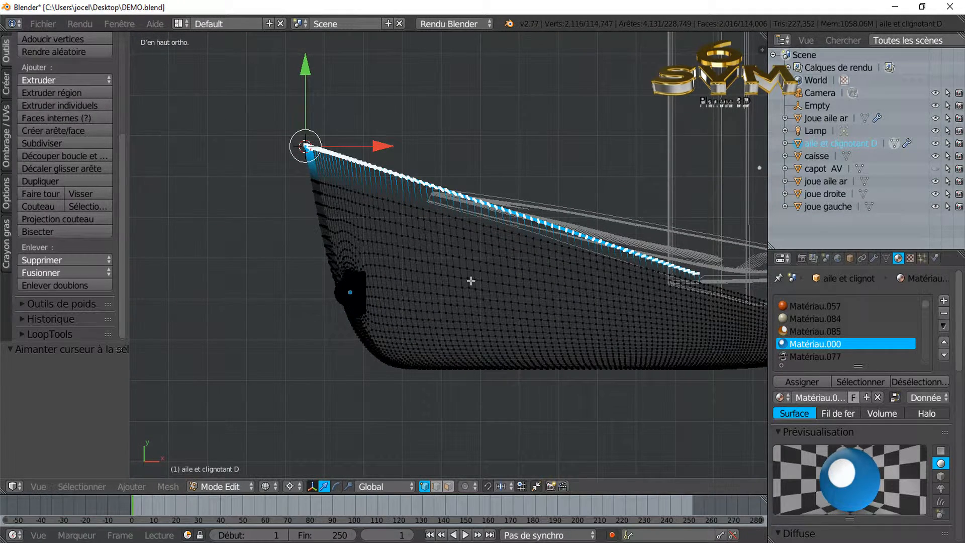
key("r")
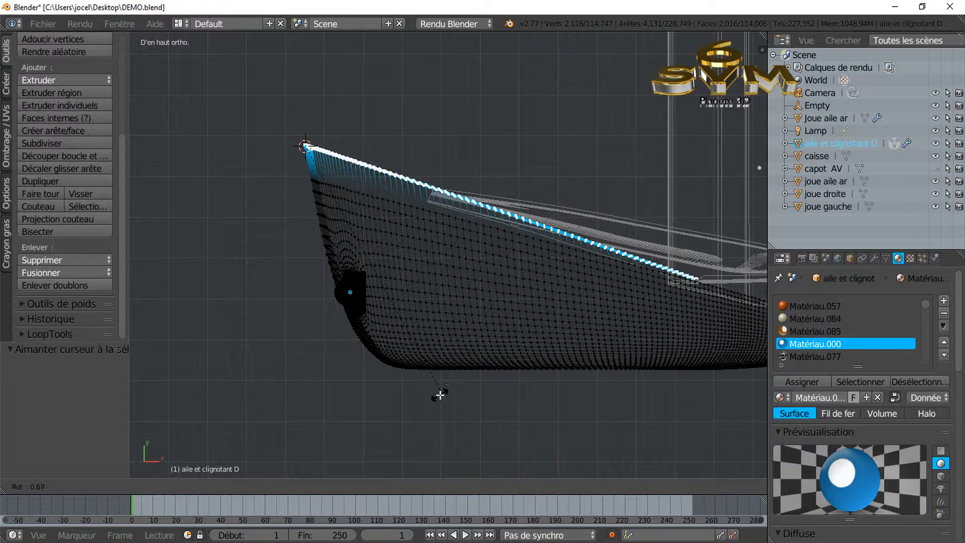
left_click(440, 395)
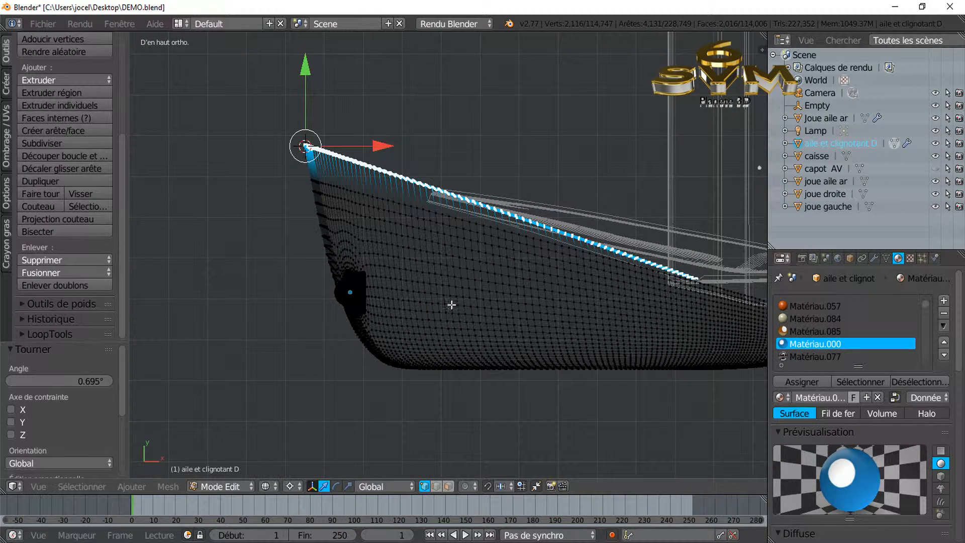
- Return to Object Mode with solid shading and check how the fender's inner border meets the side panels and body
key("Tab")
scroll(452, 304, "down", 2)
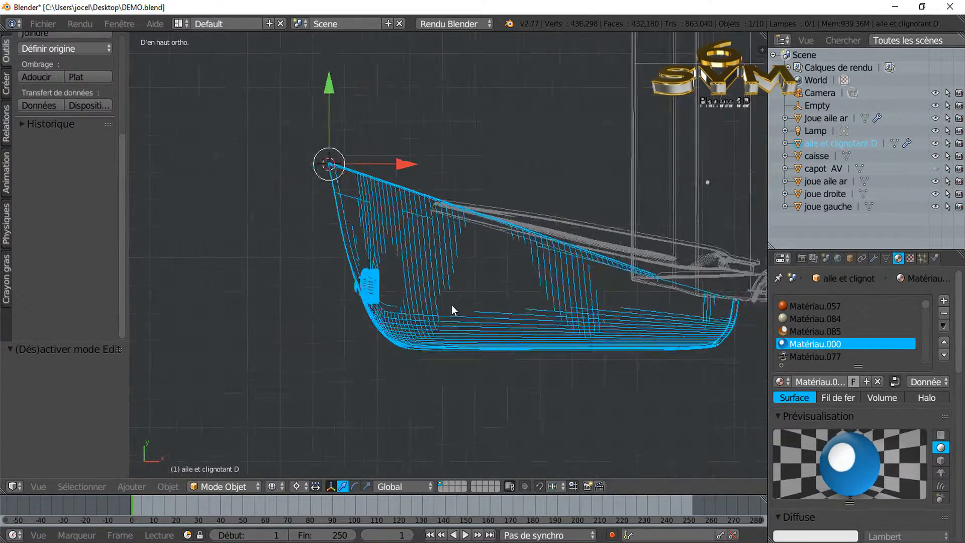
mouse_move(504, 303)
middle_mouse_down()
mouse_move(635, 283)
mouse_move(515, 308)
mouse_move(475, 251)
mouse_move(382, 292)
mouse_move(497, 320)
mouse_move(507, 282)
middle_mouse_up()
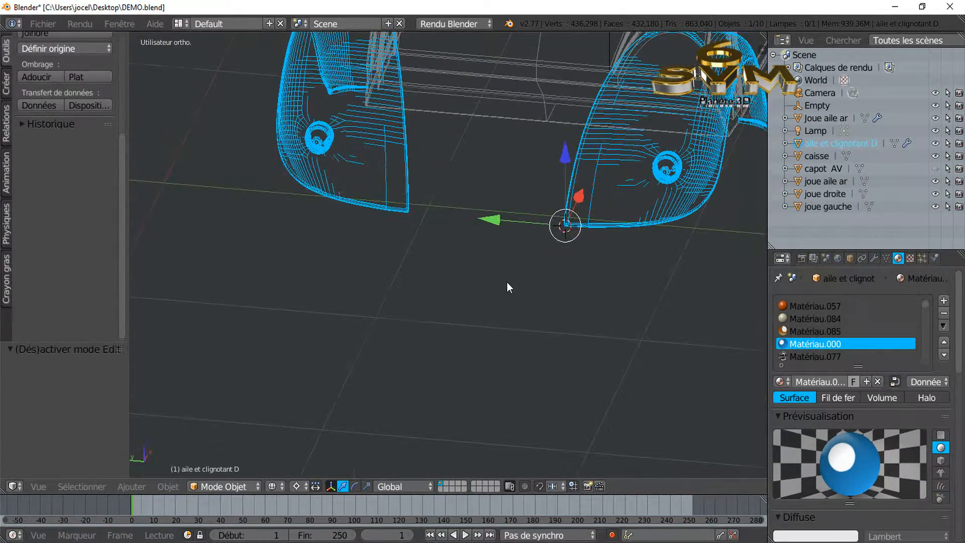
key("z")
mouse_move(594, 280)
middle_mouse_down()
mouse_move(614, 274)
mouse_move(596, 298)
middle_mouse_up()
scroll(512, 172, "up", 6)
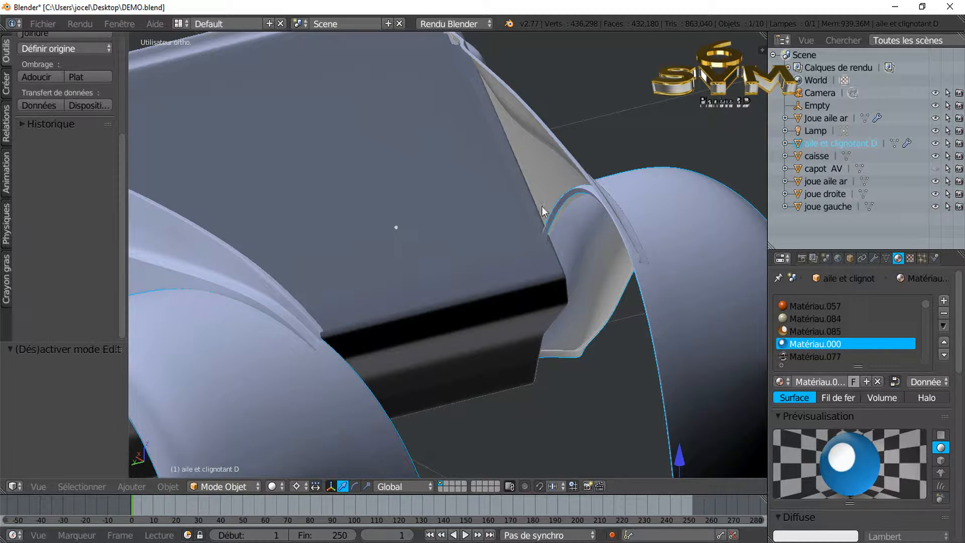
middle_click_drag(505, 300, 587, 292)
middle_click_drag(544, 325, 330, 279)
scroll(528, 320, "down", 2)
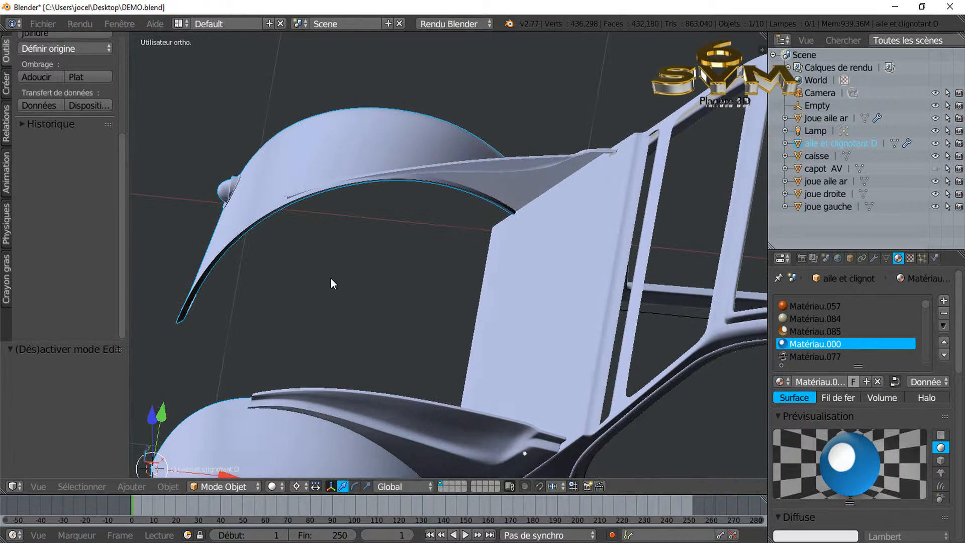
- Examine the fender's fit against the side panel, the door frame and the sill from several angles
middle_click_drag(438, 230, 419, 219)
middle_click_drag(512, 264, 561, 294)
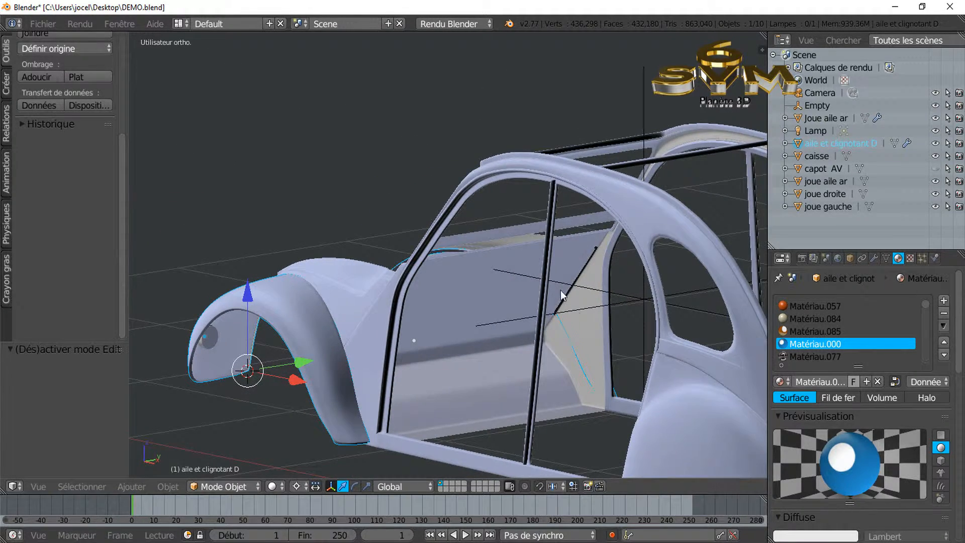
scroll(586, 344, "up", 2)
middle_click_drag(622, 393, 659, 273)
scroll(702, 281, "down", 3)
middle_click_drag(332, 329, 383, 289)
scroll(382, 290, "up", 4)
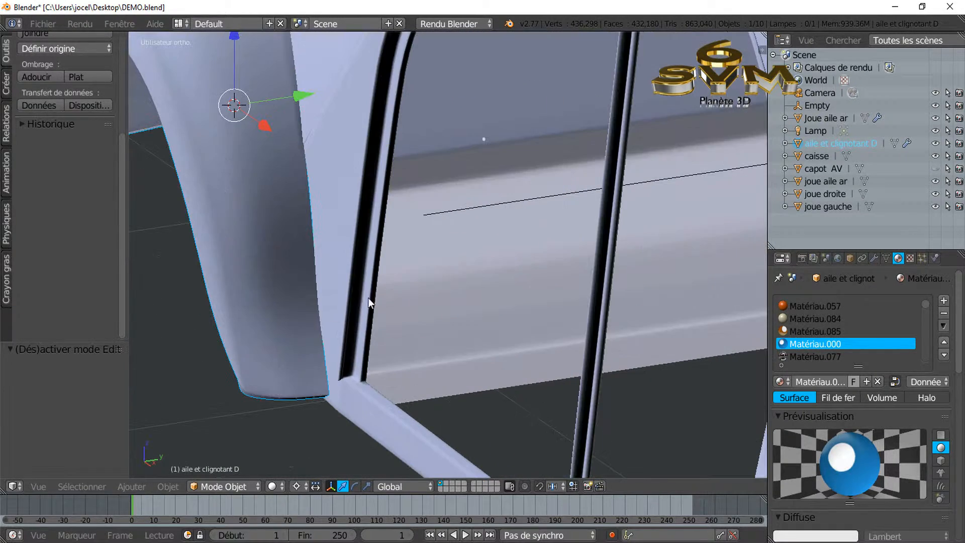
scroll(316, 294, "down", 2)
middle_click_drag(321, 130, 366, 240)
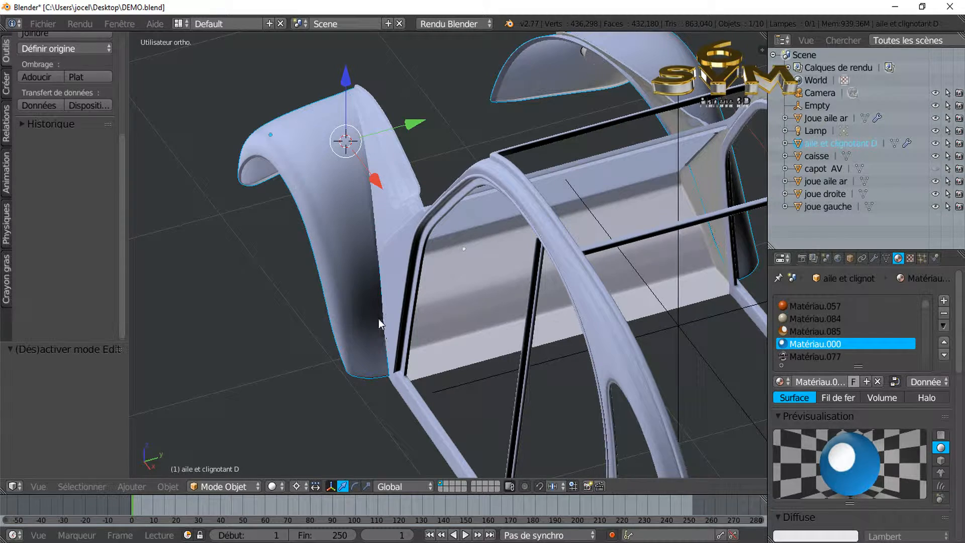
middle_click_drag(490, 245, 394, 257)
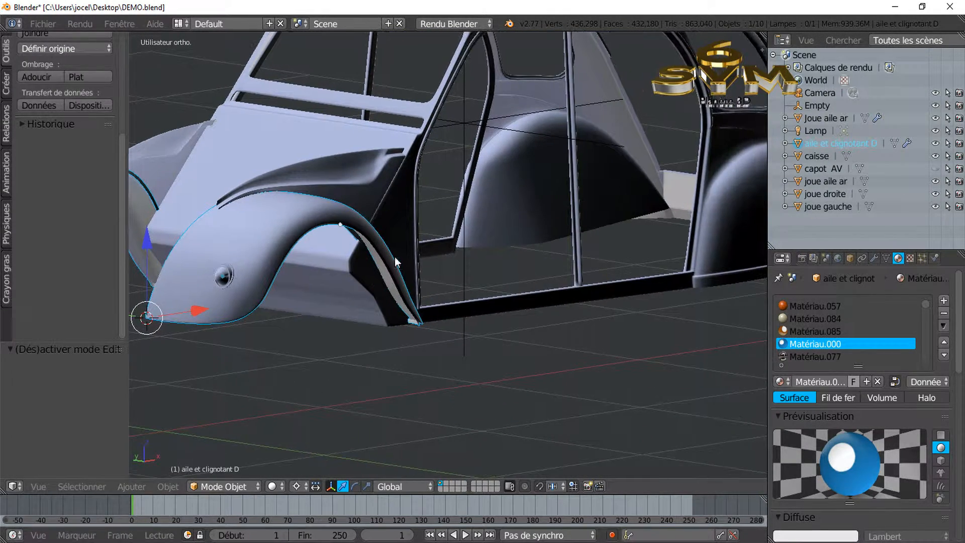
middle_click_drag(579, 305, 458, 270)
- Open the caisse object in Edit Mode and examine its mesh where the centre pillar joins the sill
scroll(460, 261, "up", 5)
right_click(467, 245)
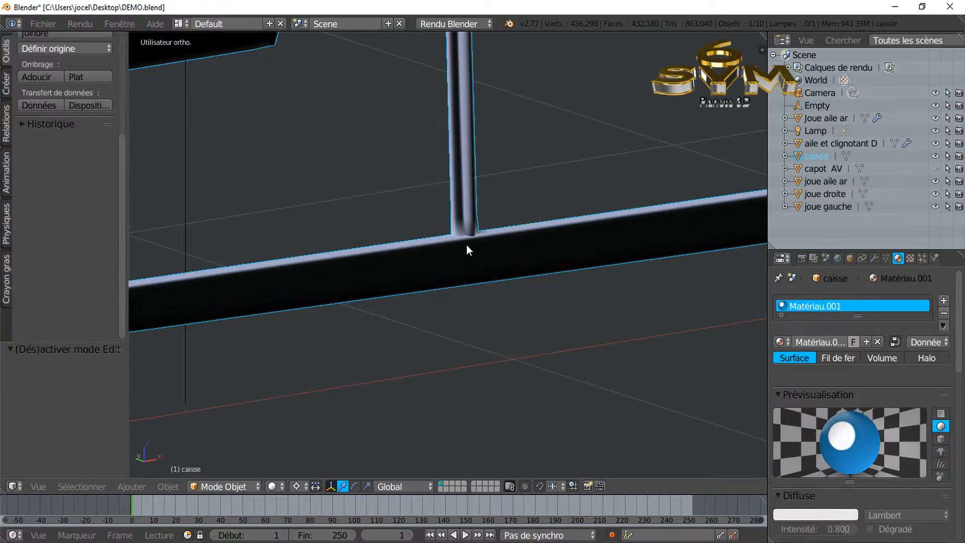
key("Tab")
scroll(466, 273, "up", 3)
middle_click_drag(454, 284, 538, 289)
middle_click_drag(478, 296, 601, 246, "shift")
scroll(515, 282, "up", 2)
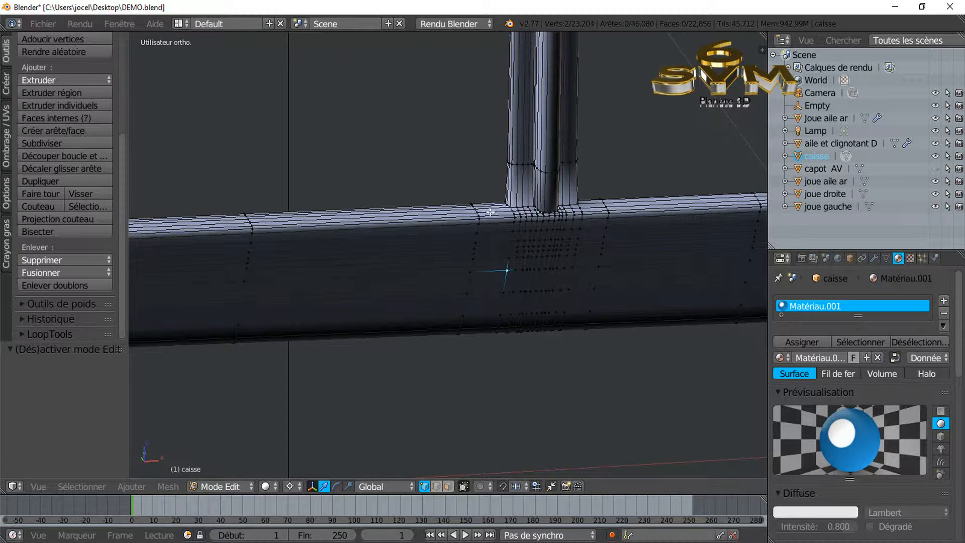
middle_click_drag(535, 186, 528, 166)
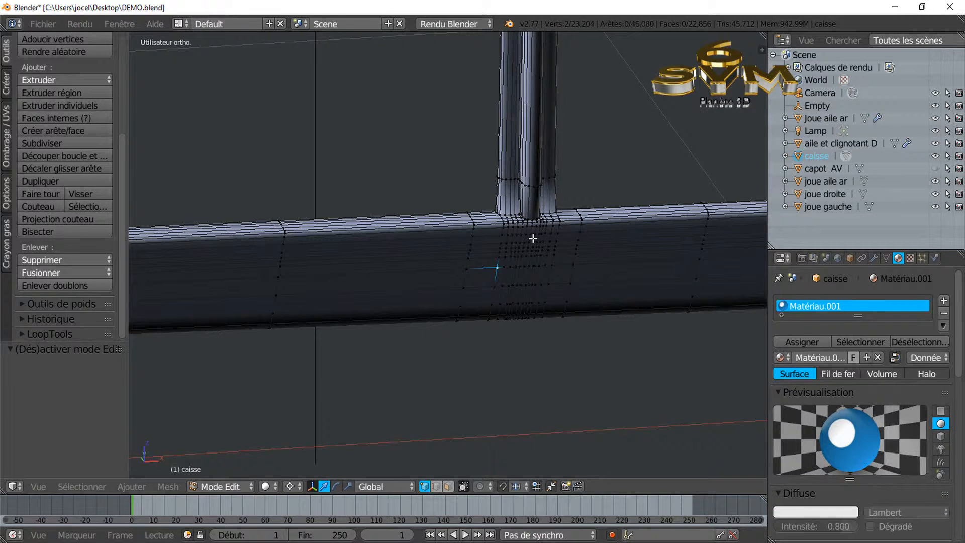
scroll(533, 239, "up", 3)
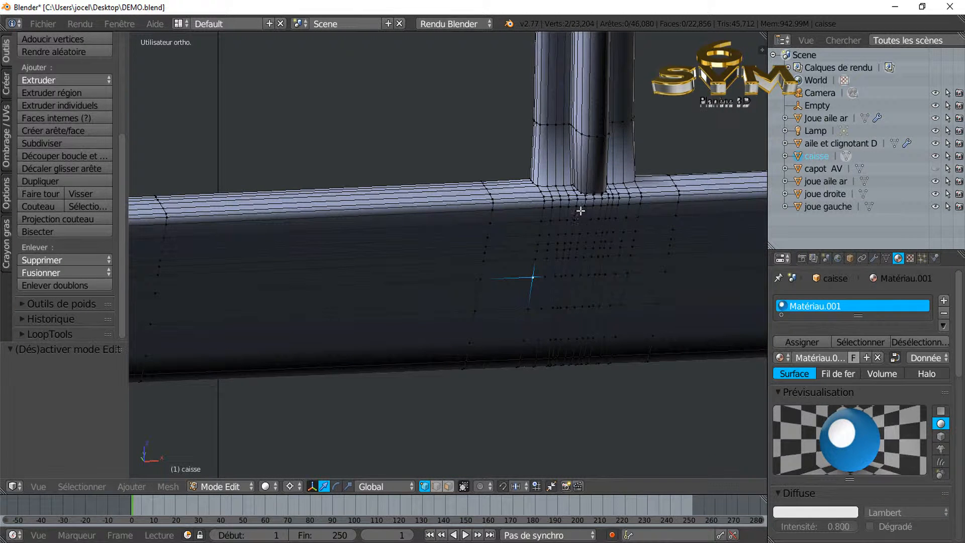
scroll(583, 212, "down", 3)
- Select the edge loop running down the middle of the caisse's front bulkhead between the fenders
middle_click_drag(453, 266, 564, 281)
scroll(564, 279, "down", 4)
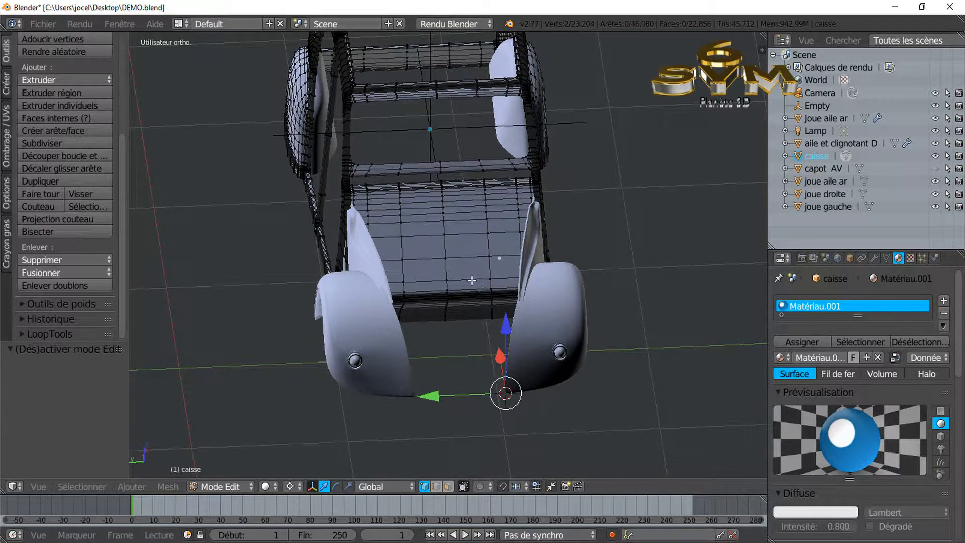
scroll(469, 276, "up", 1)
scroll(458, 270, "down", 2)
middle_click_drag(446, 262, 410, 284)
scroll(410, 284, "up", 1)
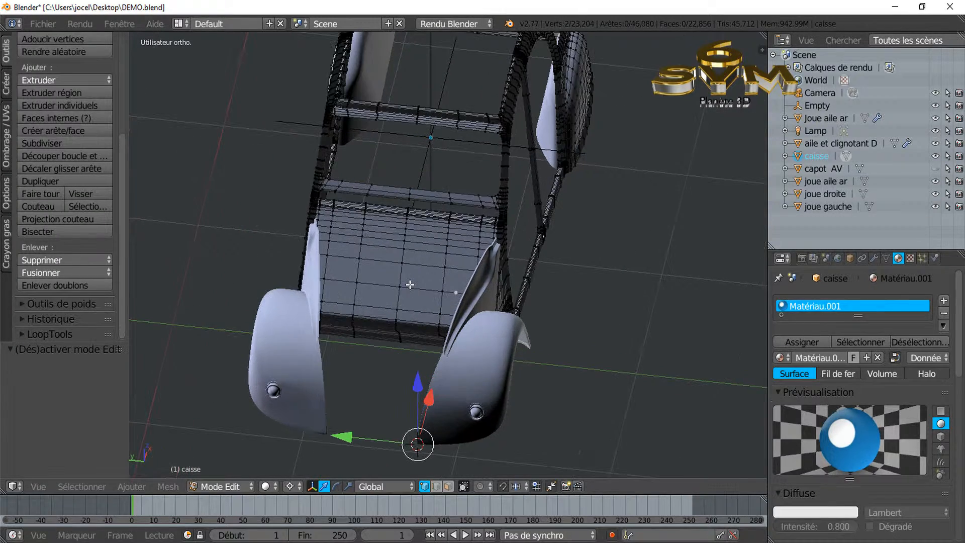
scroll(410, 285, "up", 1)
scroll(396, 245, "up", 1)
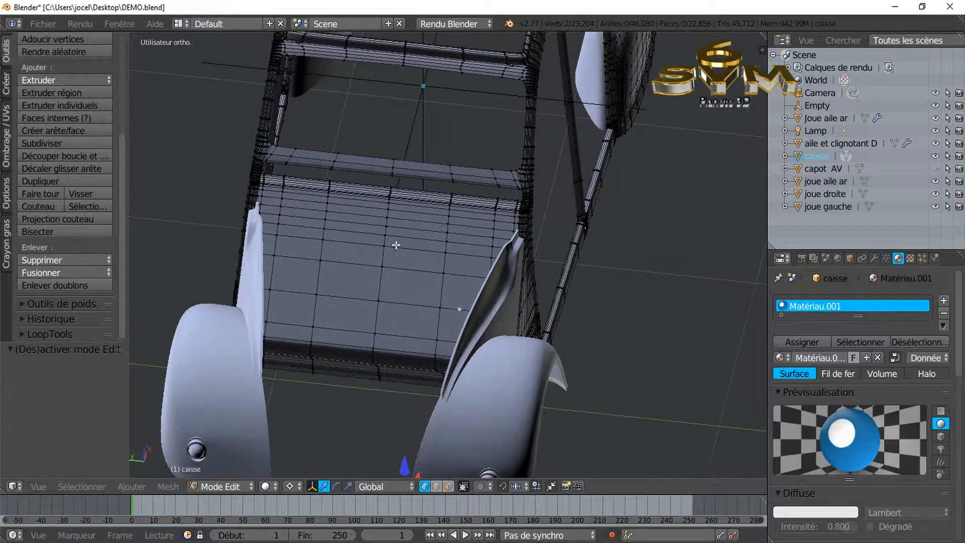
scroll(379, 260, "up", 1)
scroll(364, 258, "down", 1)
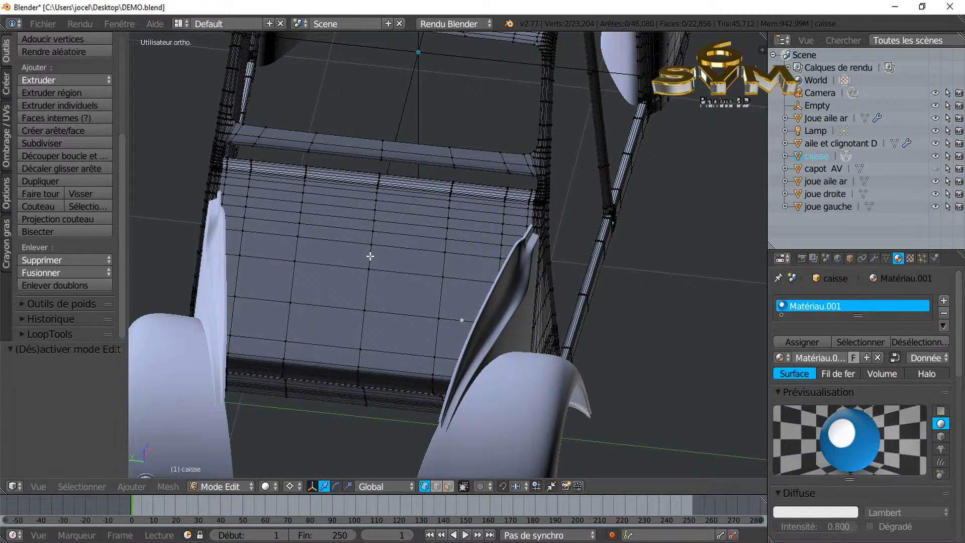
right_click(370, 256, "alt")
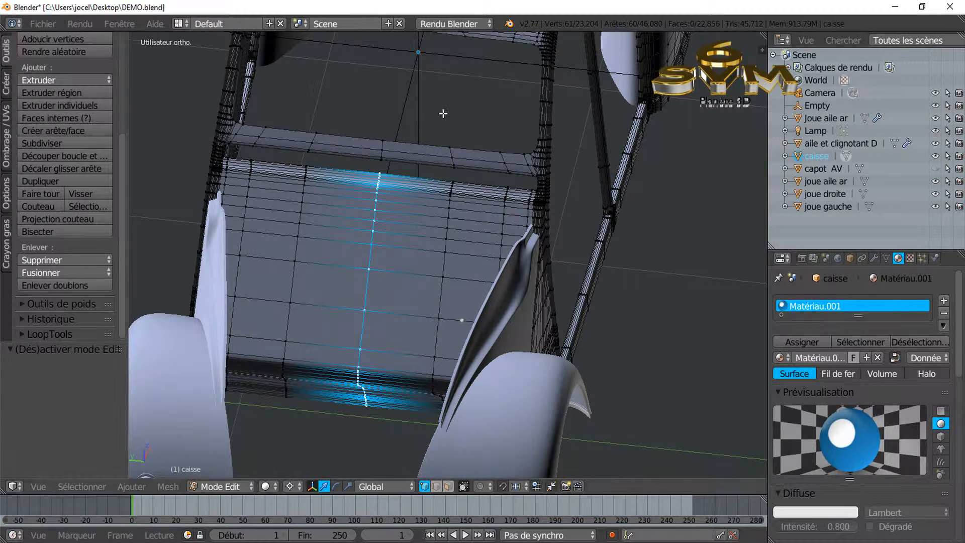
- Bring the whole caisse mesh into view and widen the 3D view slightly against the outliner and properties area
scroll(440, 113, "down", 1)
scroll(412, 206, "up", 3)
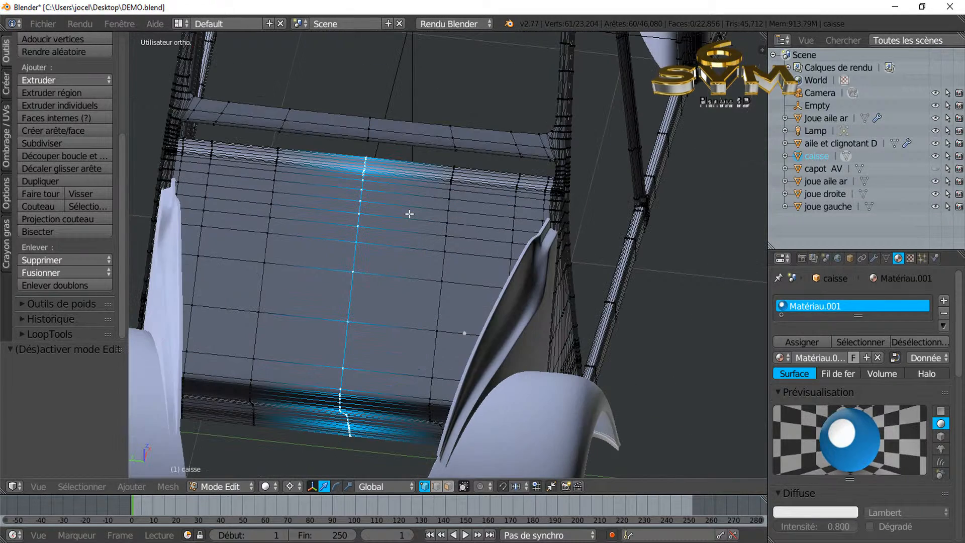
scroll(299, 275, "down", 3)
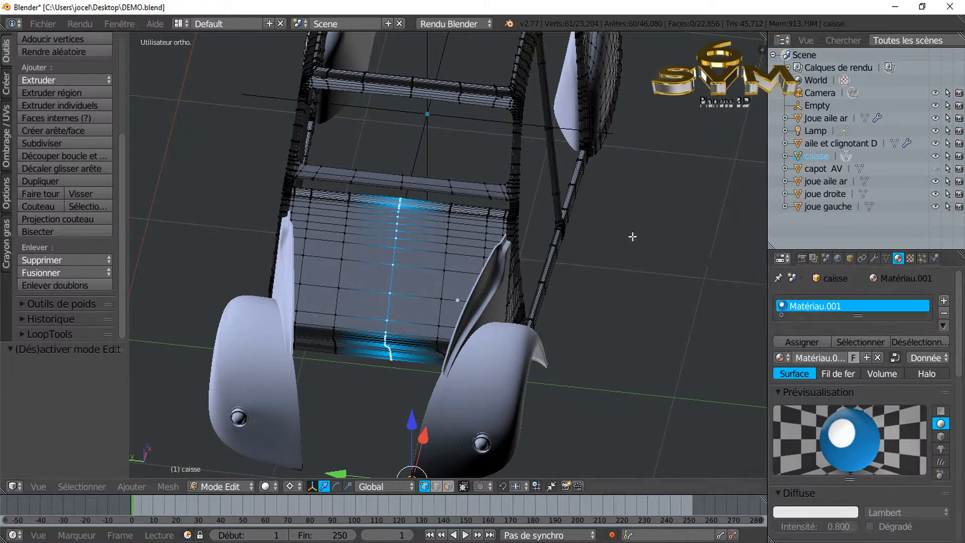
scroll(635, 291, "down", 3)
middle_click_drag(597, 287, 472, 254)
mouse_move(558, 276)
middle_mouse_down("shift")
mouse_move(486, 253)
mouse_move(547, 269)
middle_mouse_up("shift")
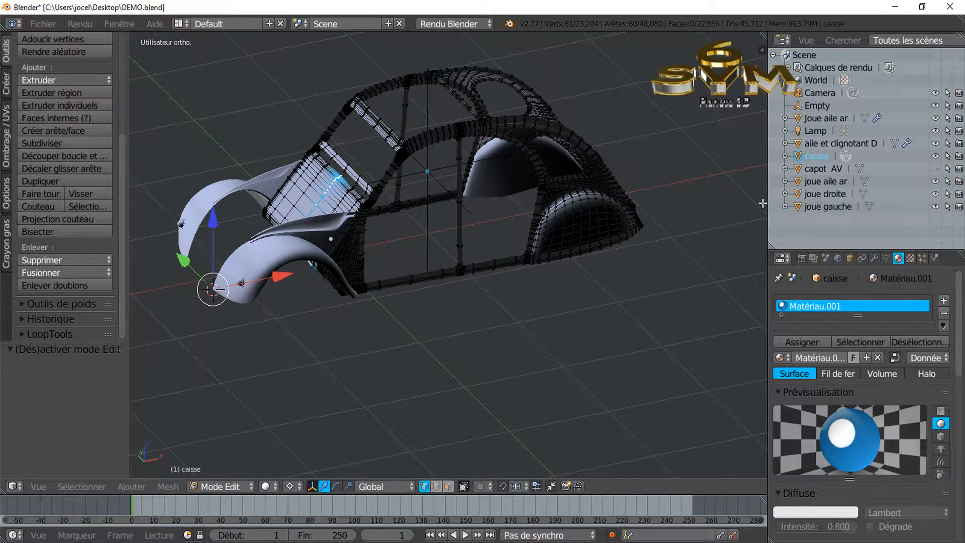
left_click_drag(767, 203, 794, 204)
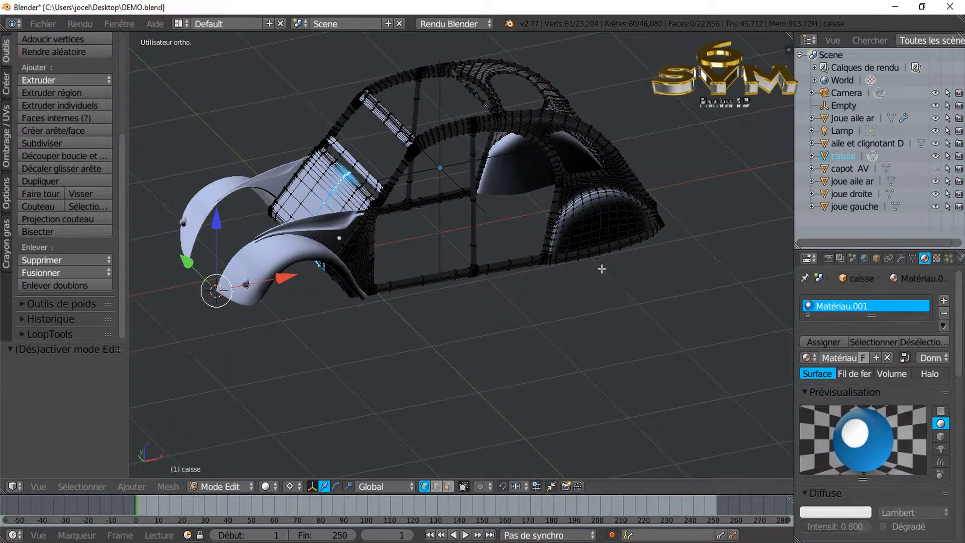
- Return the caisse to Object Mode and switch the viewport shading to Material (Matériau)
key("Tab")
middle_click_drag(491, 303, 518, 316)
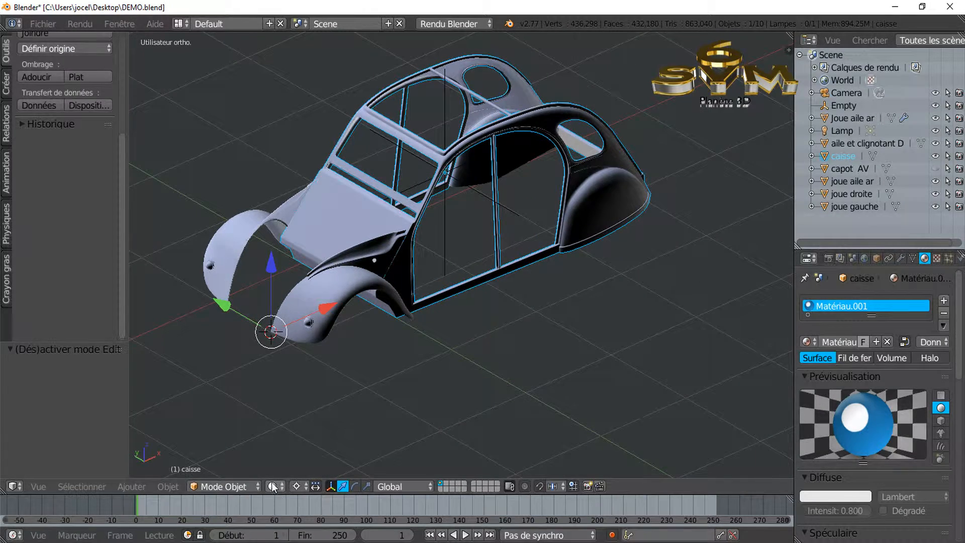
left_click(273, 486)
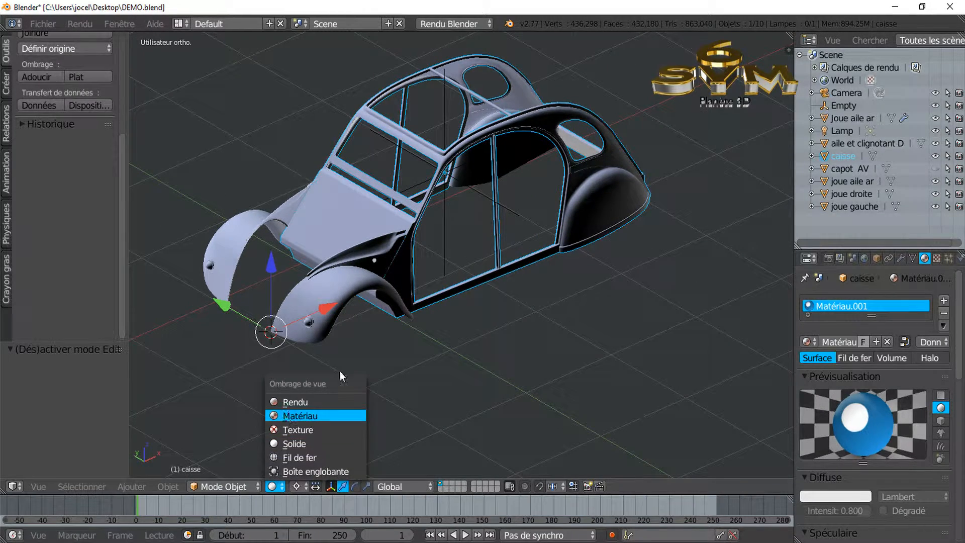
key("Return")
- Examine the assembled body and fenders in material shading, both close up and as a whole
mouse_move(403, 342)
middle_mouse_down()
mouse_move(485, 342)
mouse_move(461, 403)
mouse_move(412, 419)
mouse_move(585, 366)
mouse_move(599, 329)
mouse_move(650, 294)
mouse_move(459, 438)
middle_mouse_up()
scroll(506, 397, "up", 5)
middle_click_drag(507, 397, 520, 352)
scroll(520, 352, "down", 2)
scroll(520, 352, "down", 3)
middle_click_drag(478, 393, 492, 300)
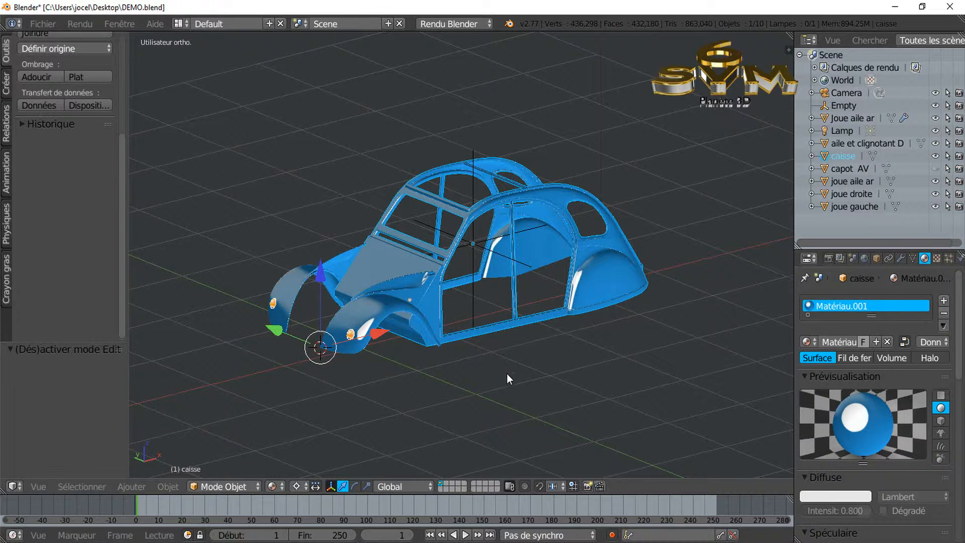
- Widen the 3D view further against the outliner and properties area and frame the whole car body
scroll(507, 373, "up", 1)
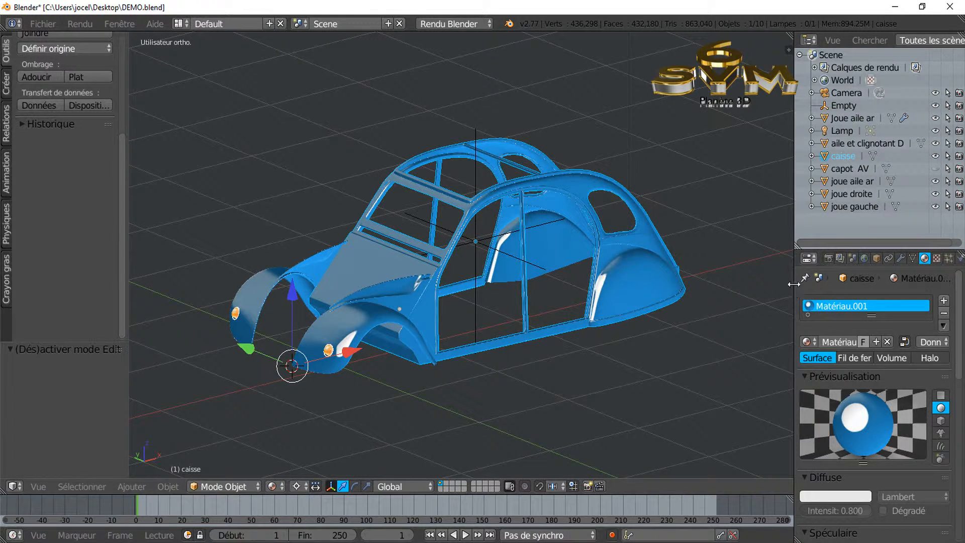
left_click_drag(794, 287, 826, 288)
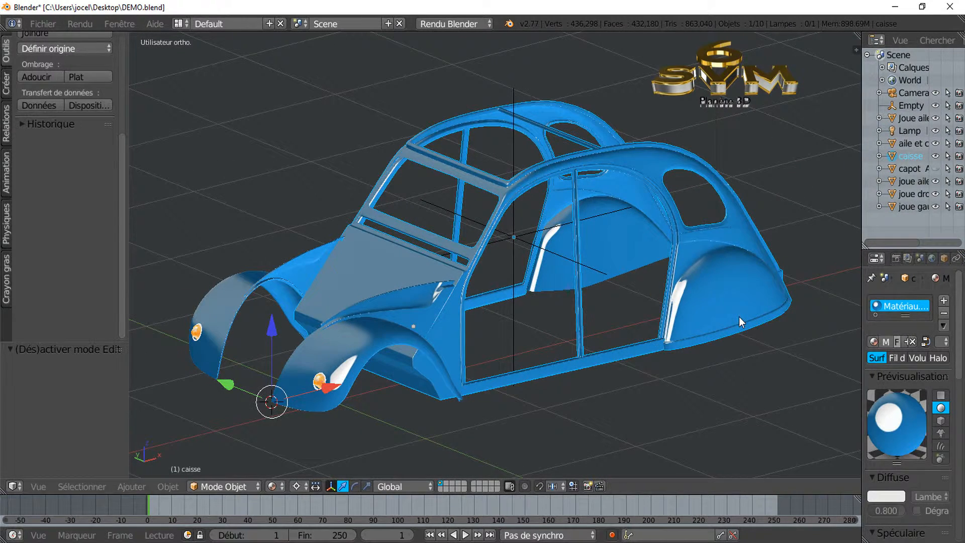
scroll(714, 311, "up", 2)
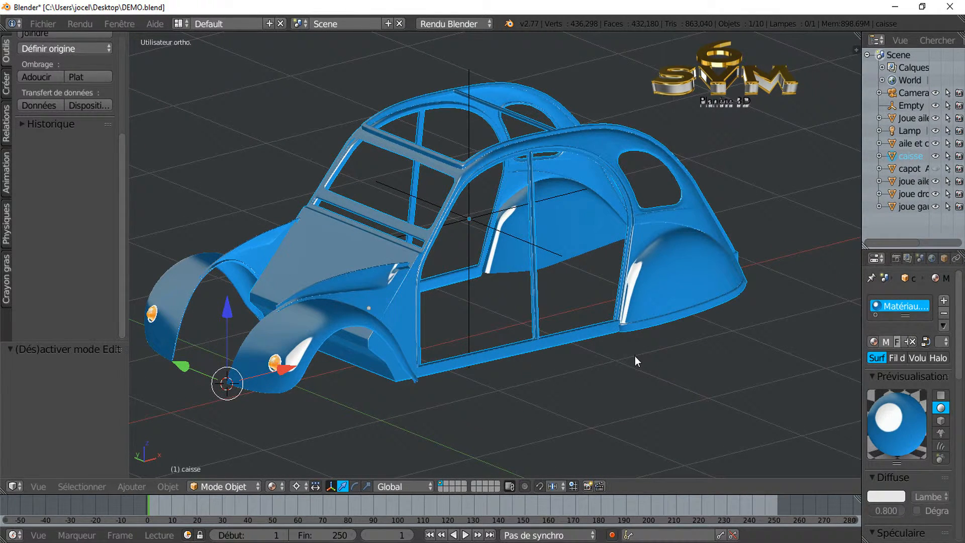